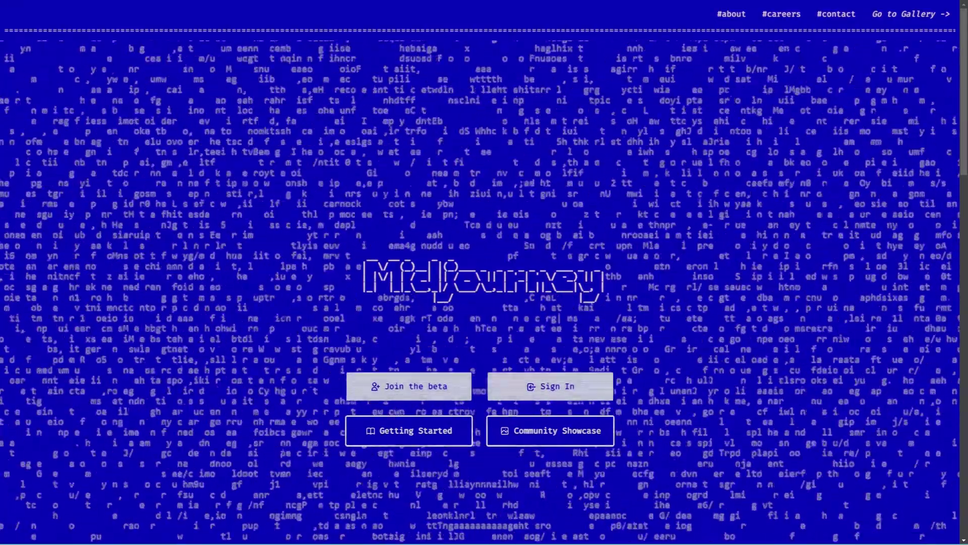
Scroll the Midjourney landing page down and back up.
scroll(484, 272, down, 3)
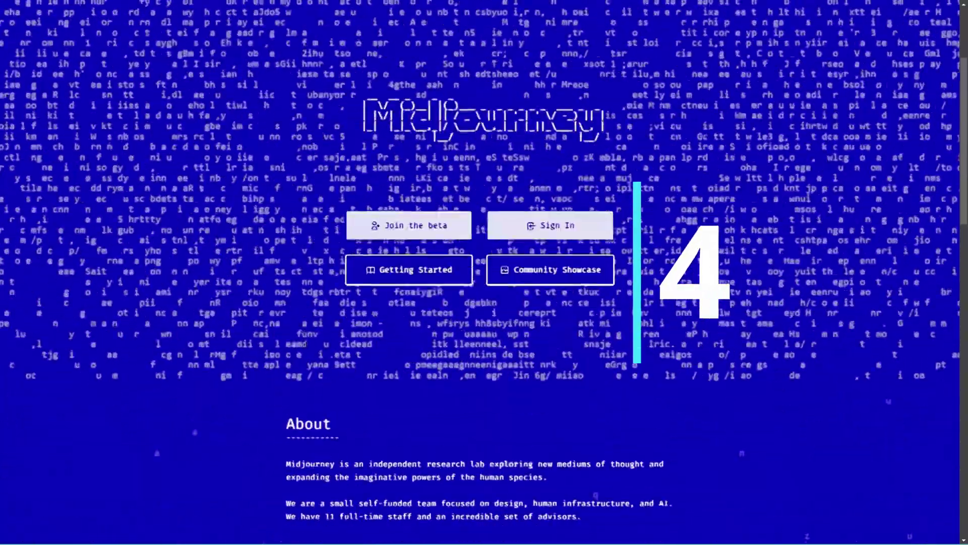
scroll(484, 272, up, 3)
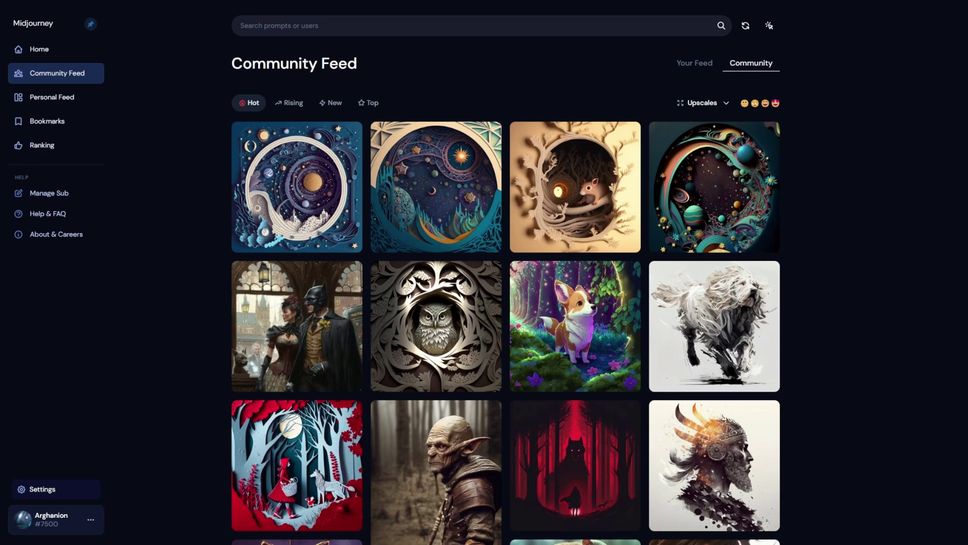
Browse the Hot feed, then scroll Discord's ai-generated-imagery channel up to the Max dyson sphere upscale.
scroll(506, 283, down, 10)
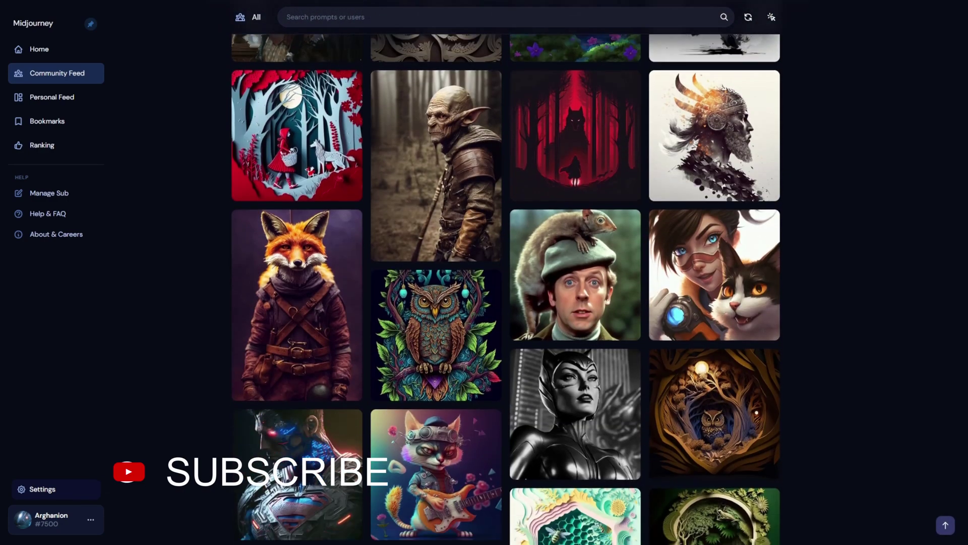
scroll(506, 282, down, 12)
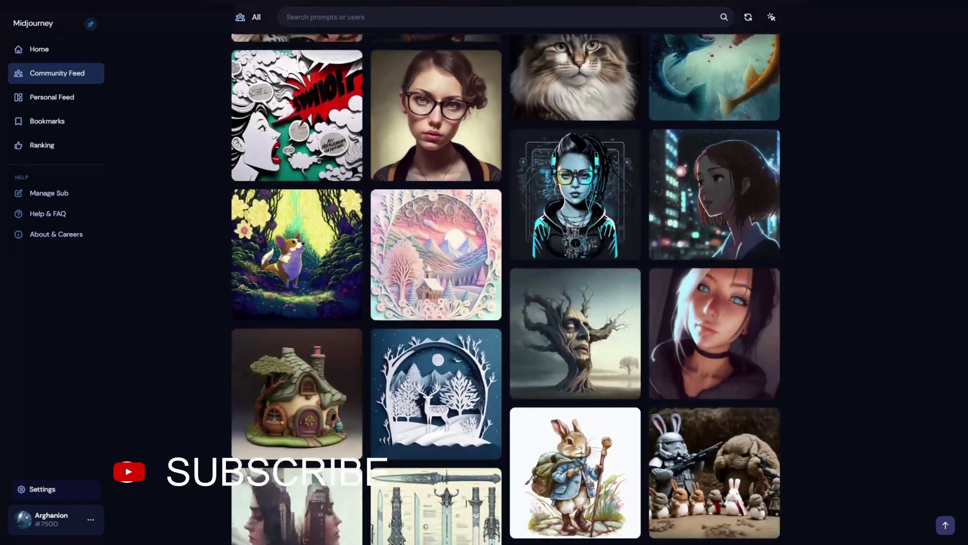
scroll(506, 283, down, 11)
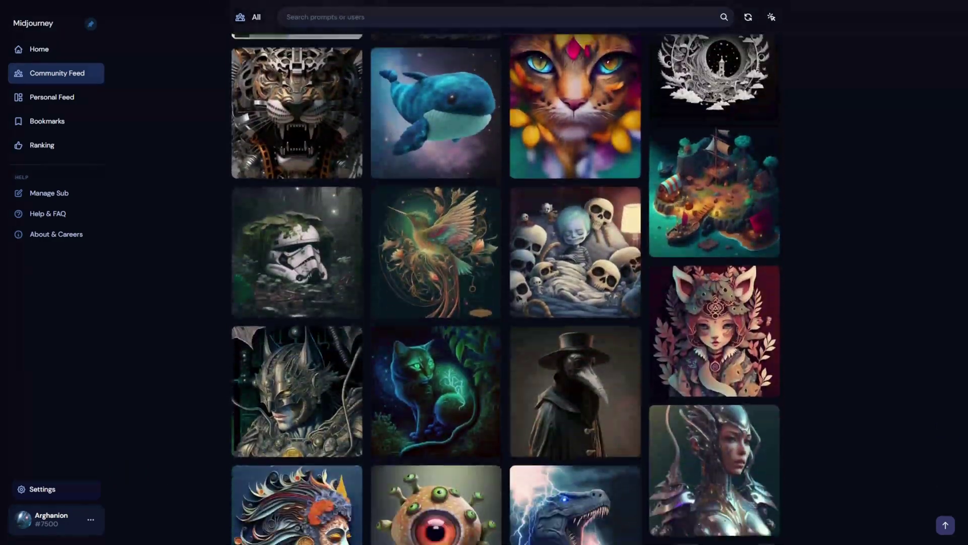
scroll(506, 283, down, 7)
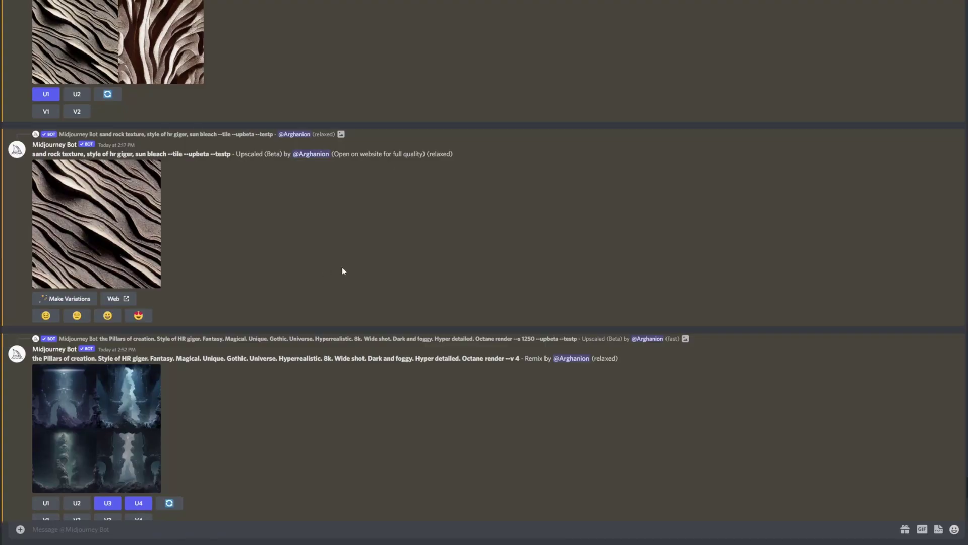
scroll(343, 267, up, 2)
scroll(302, 267, up, 5)
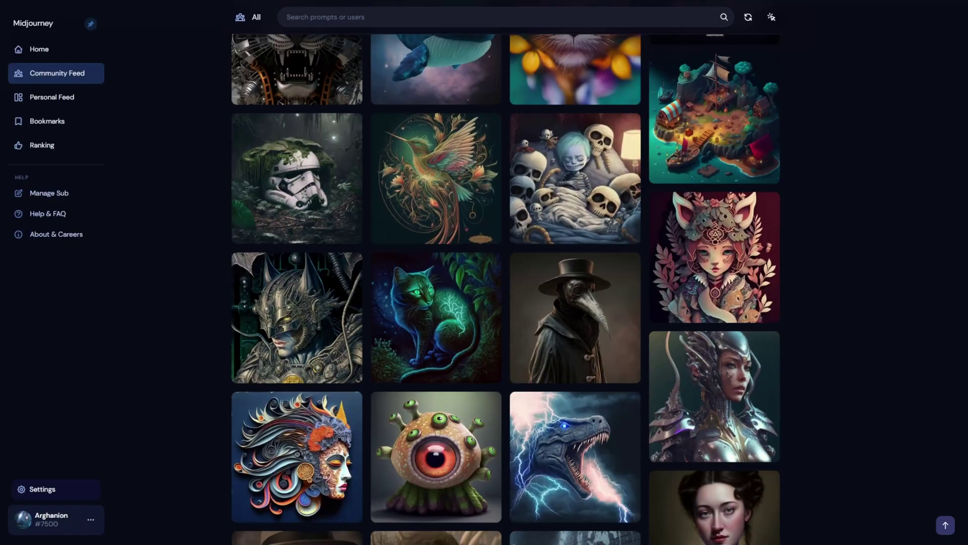
scroll(506, 289, down, 15)
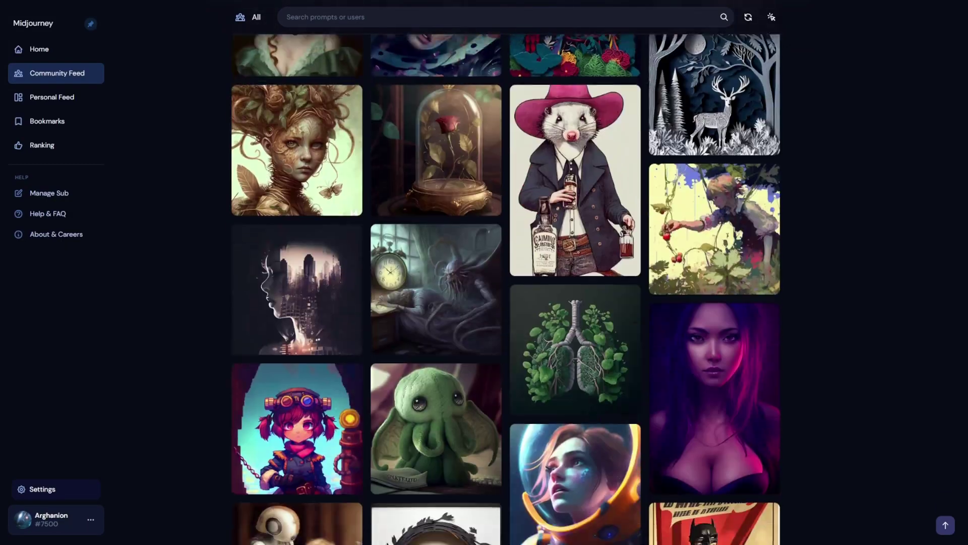
scroll(505, 289, down, 14)
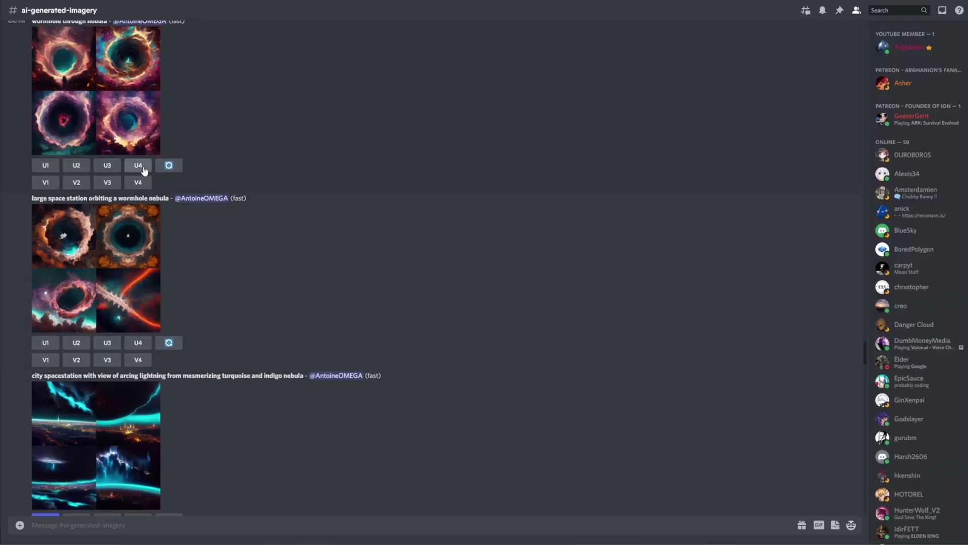
scroll(142, 167, up, 10)
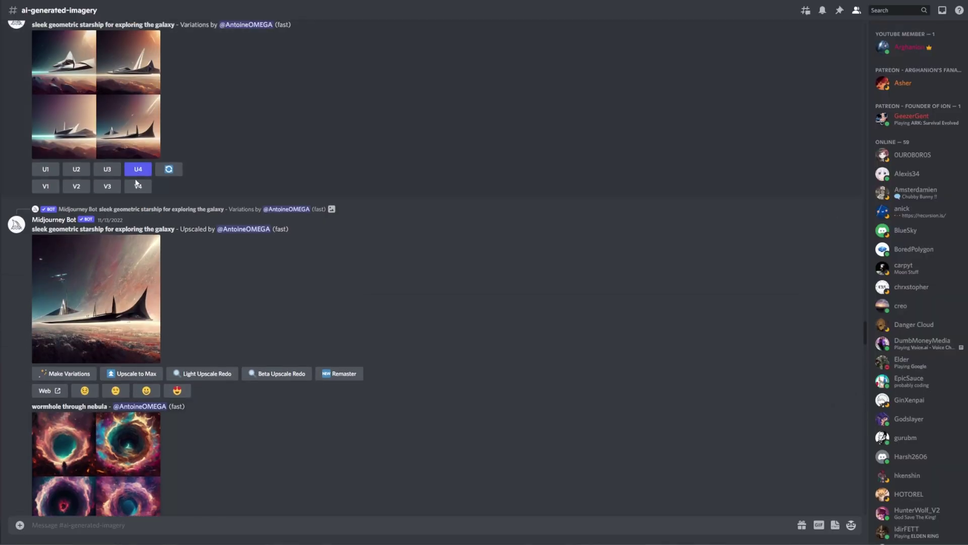
scroll(135, 180, up, 10)
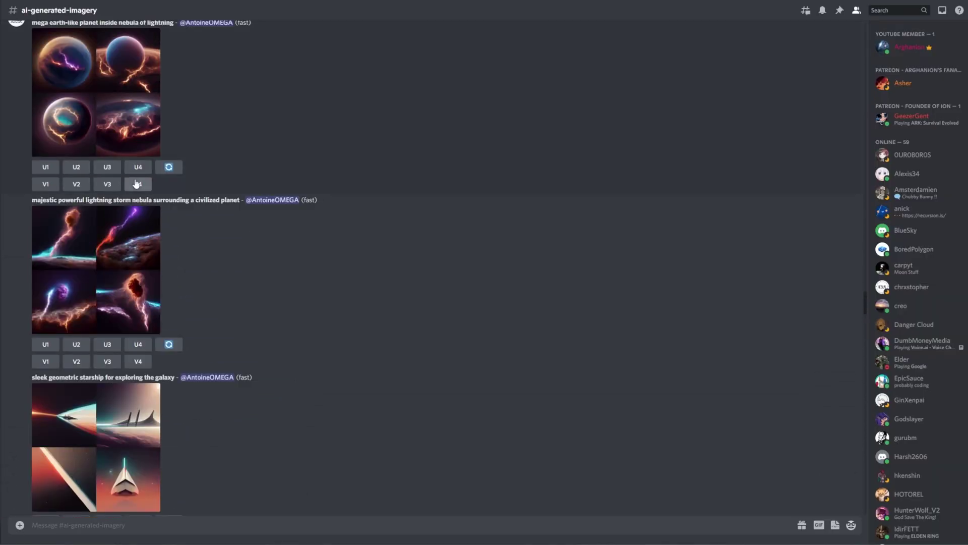
scroll(136, 183, up, 10)
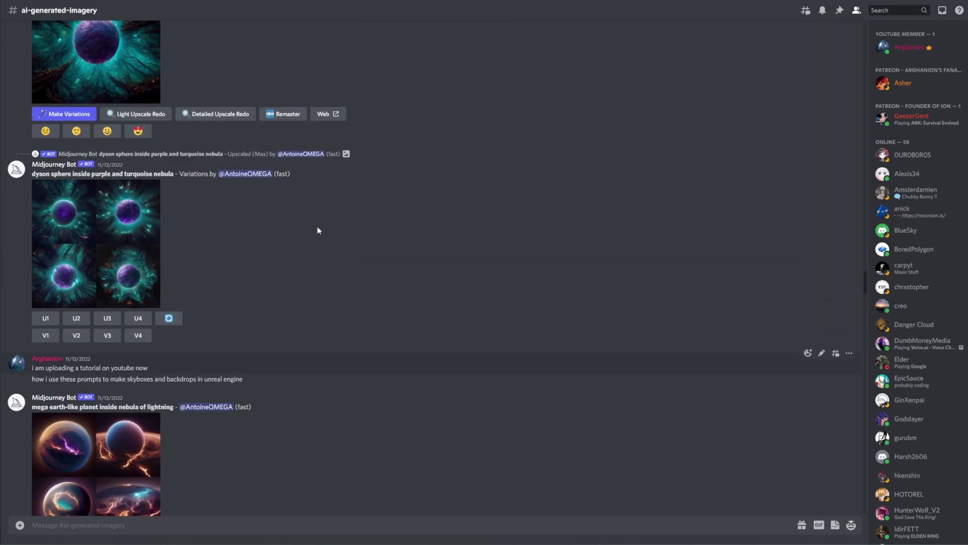
scroll(323, 237, up, 5)
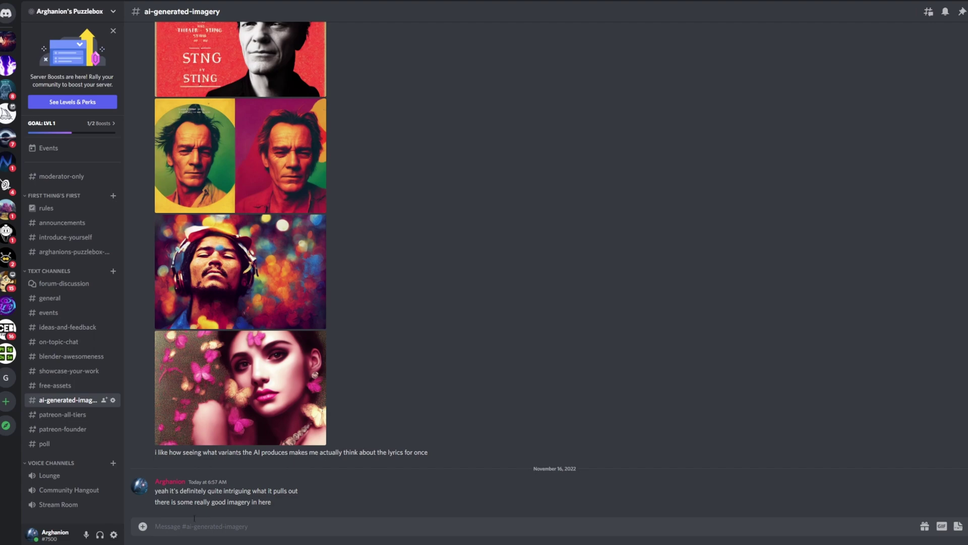
Send /settings so the bot shows MJ version 4, High quality and Fast mode.
text(/settings)
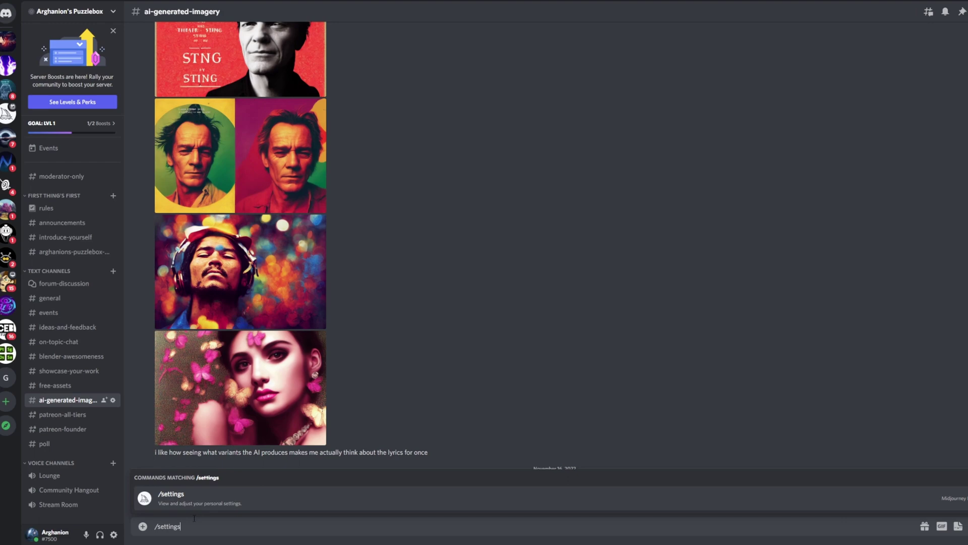
key(Return)
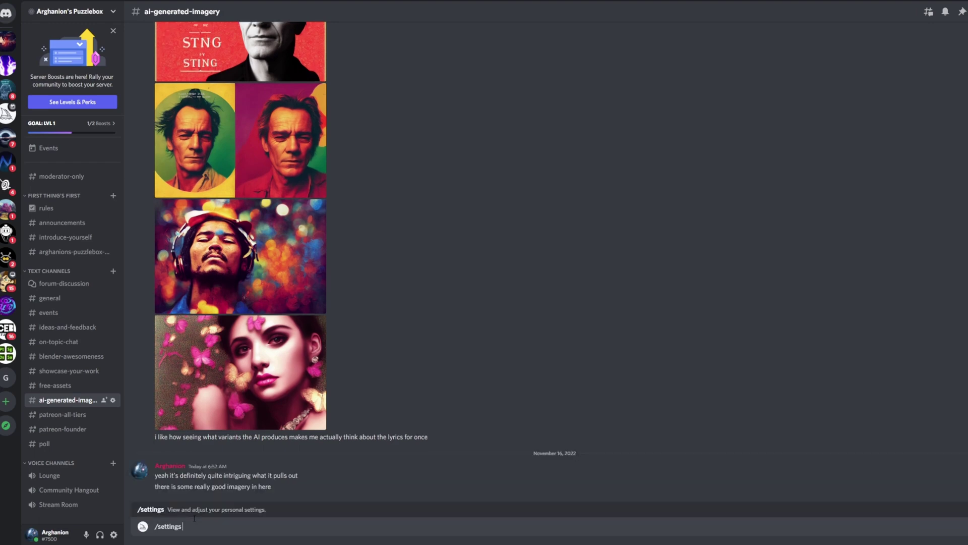
key(Return)
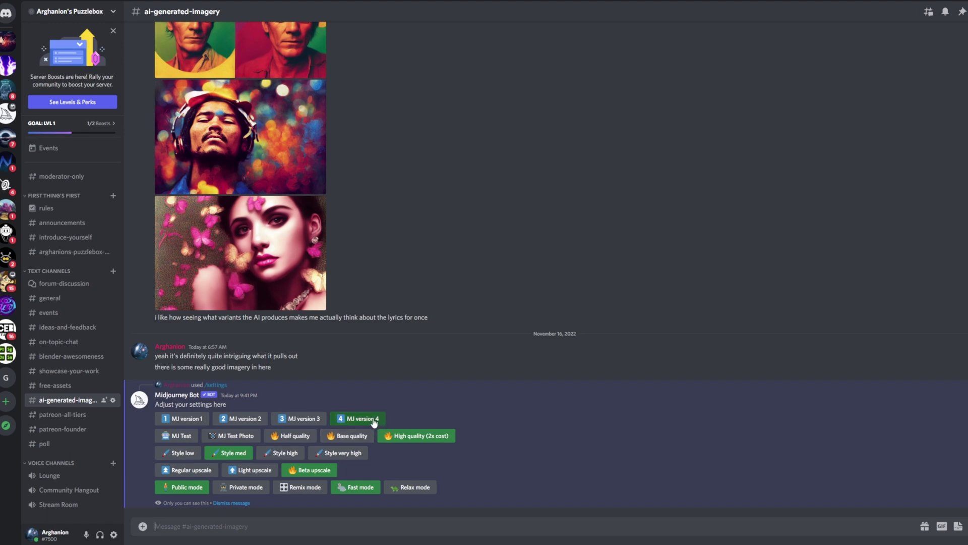
Find the 'dyson sphere inside purple and gold nebulae' grid and preview it enlarged.
scroll(280, 186, up, 10)
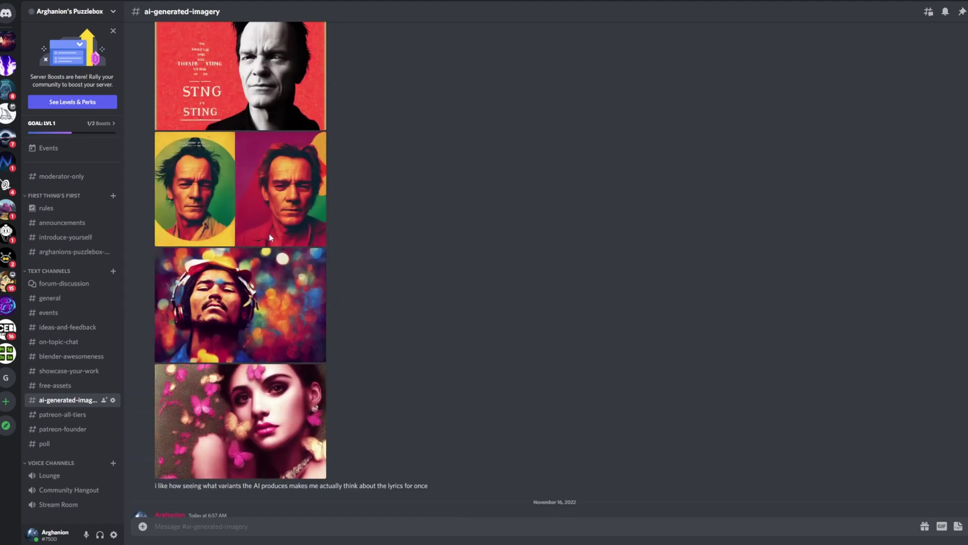
scroll(278, 183, up, 10)
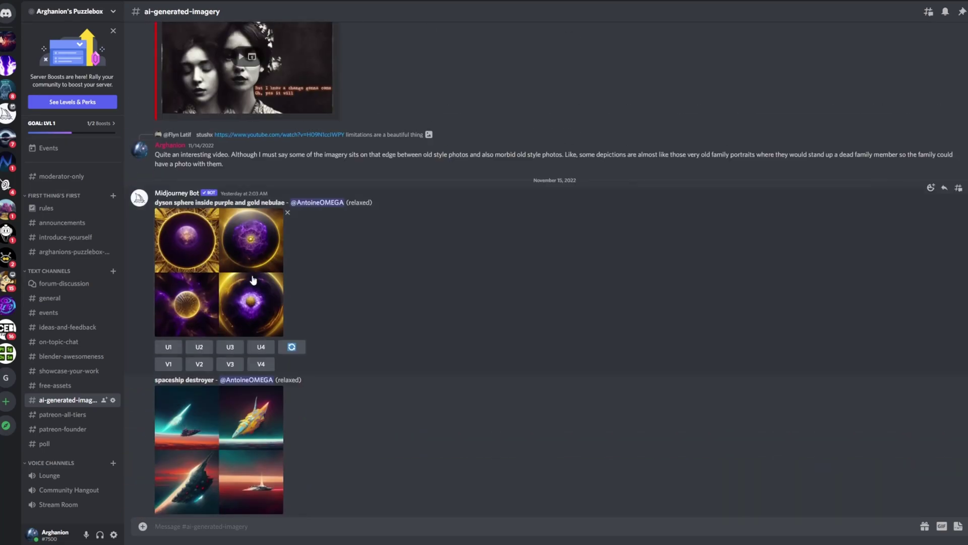
scroll(347, 316, down, 10)
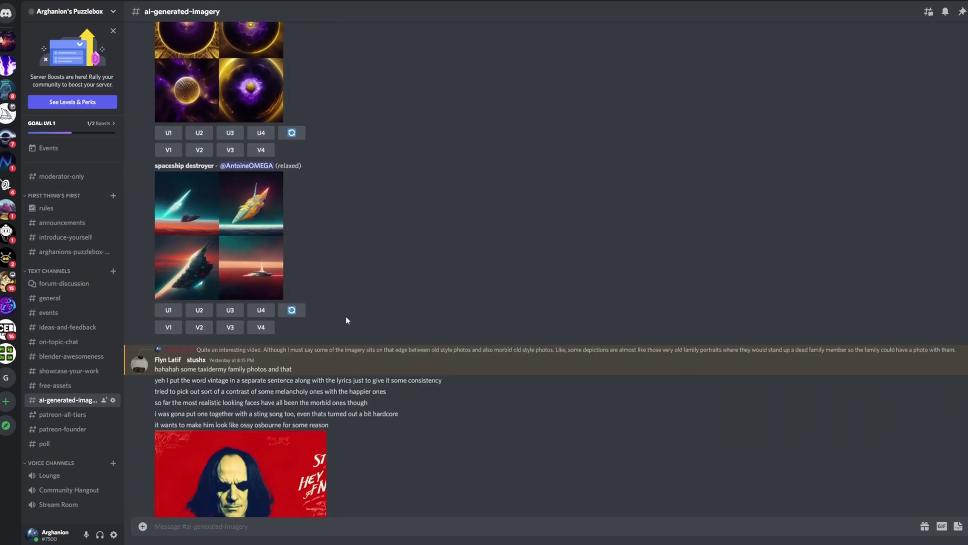
scroll(347, 317, down, 10)
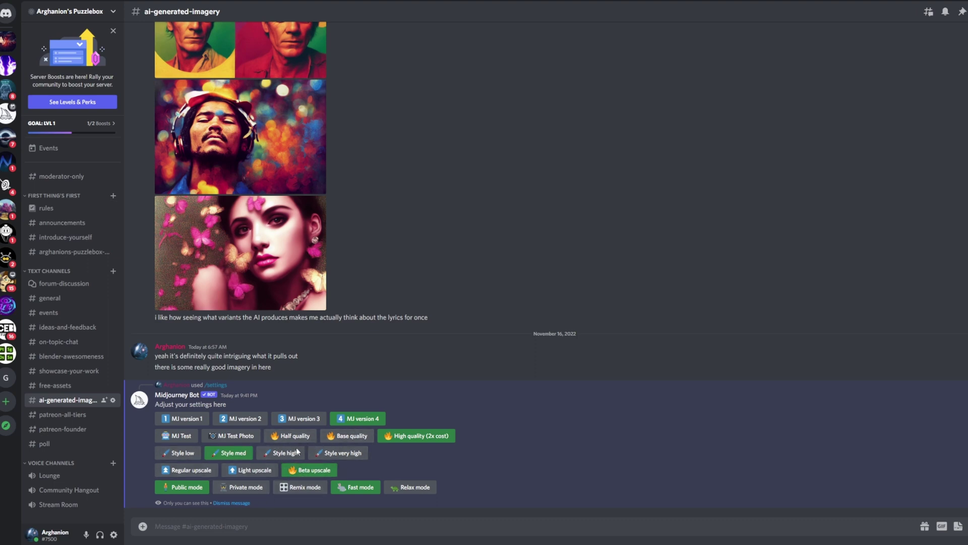
scroll(282, 445, up, 10)
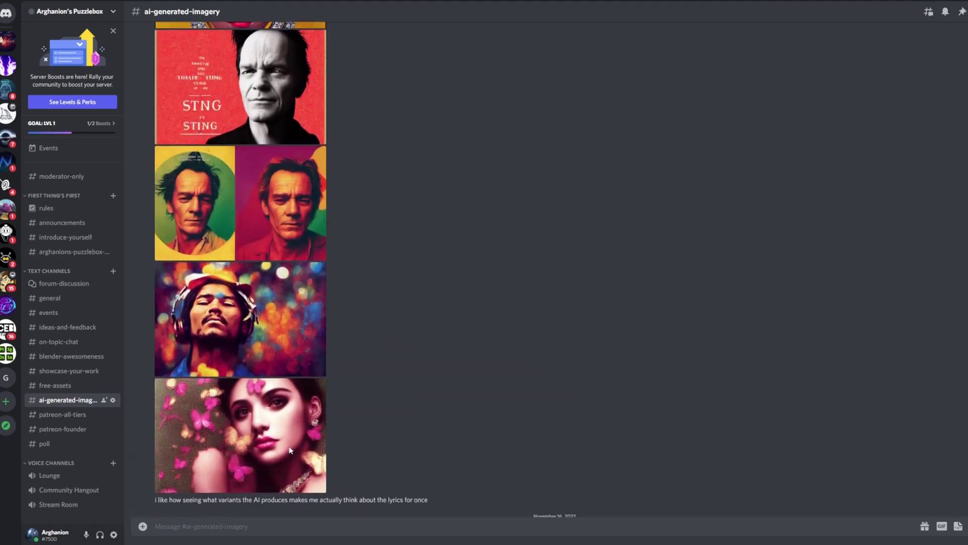
scroll(288, 446, up, 15)
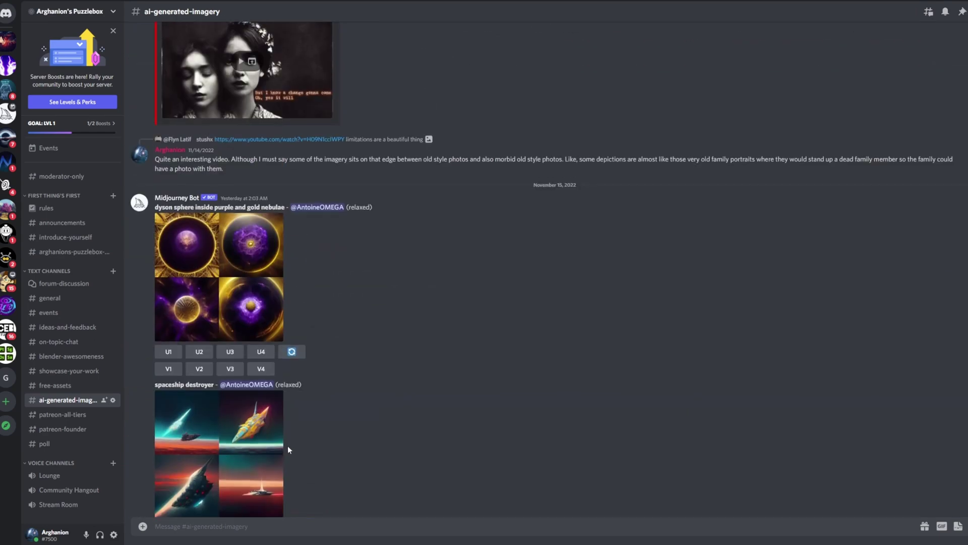
scroll(289, 446, down, 3)
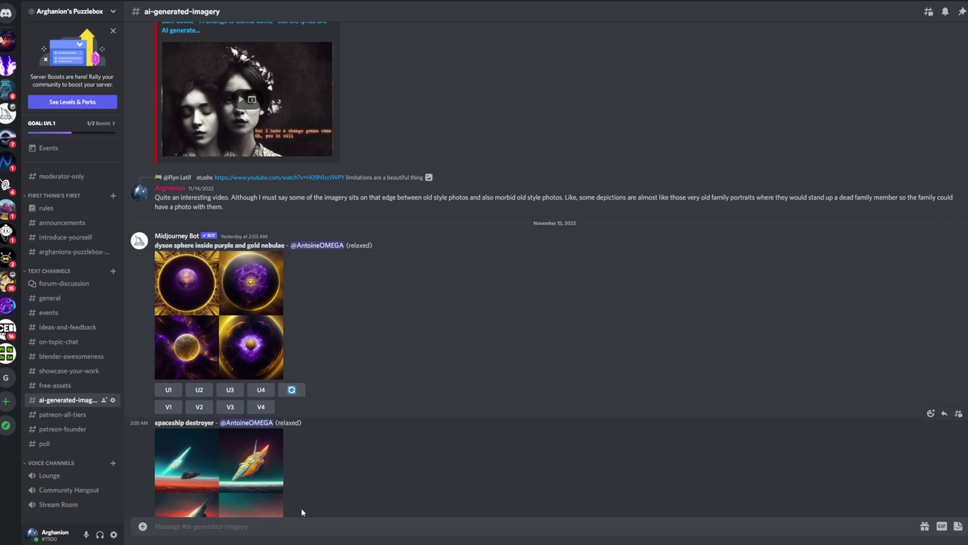
click(263, 328)
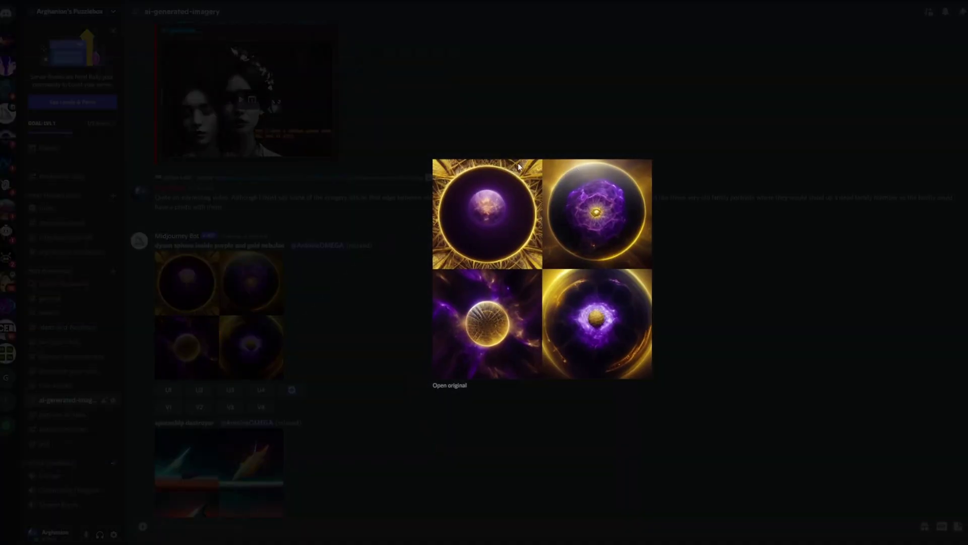
click(332, 342)
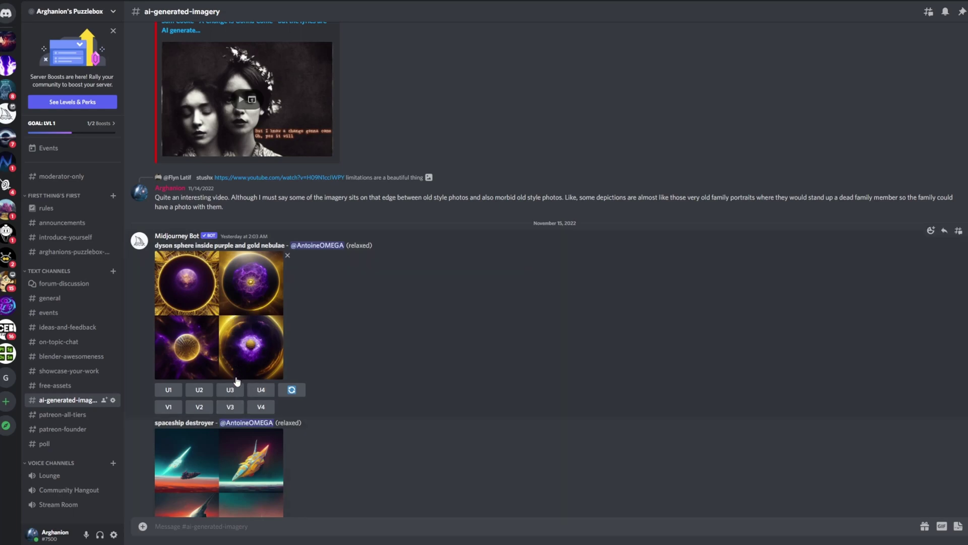
Start another upscale from the purple and gold nebulae grid and follow both jobs to 77% and 63%.
click(199, 389)
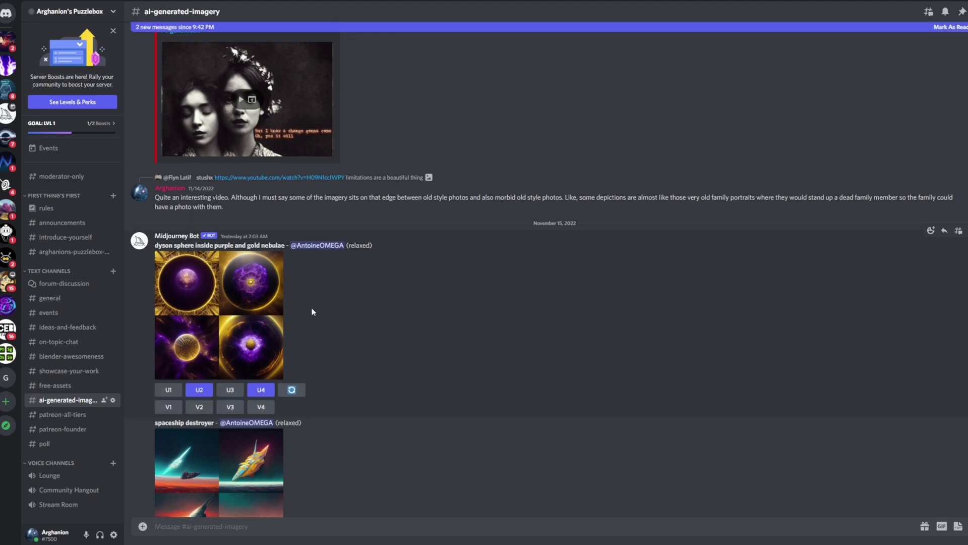
scroll(313, 311, down, 20)
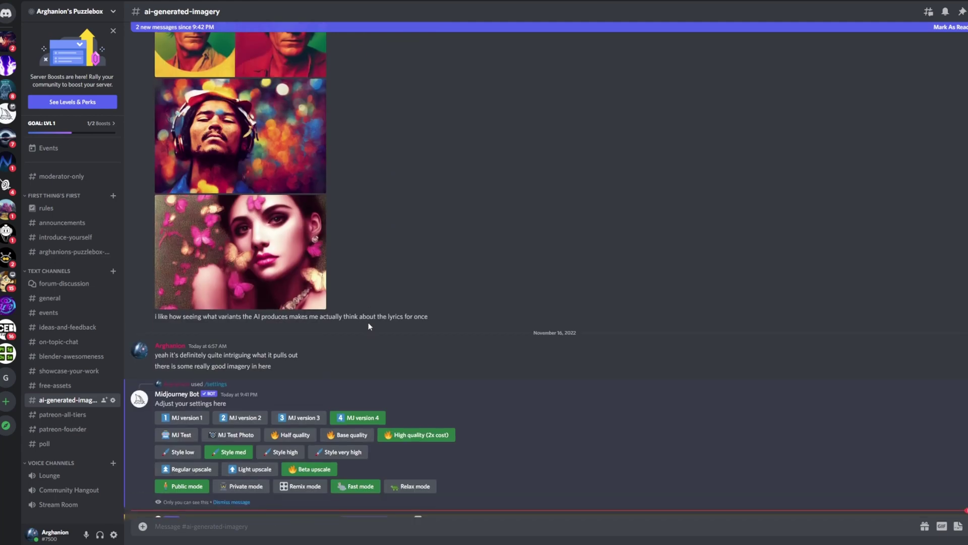
scroll(368, 326, down, 3)
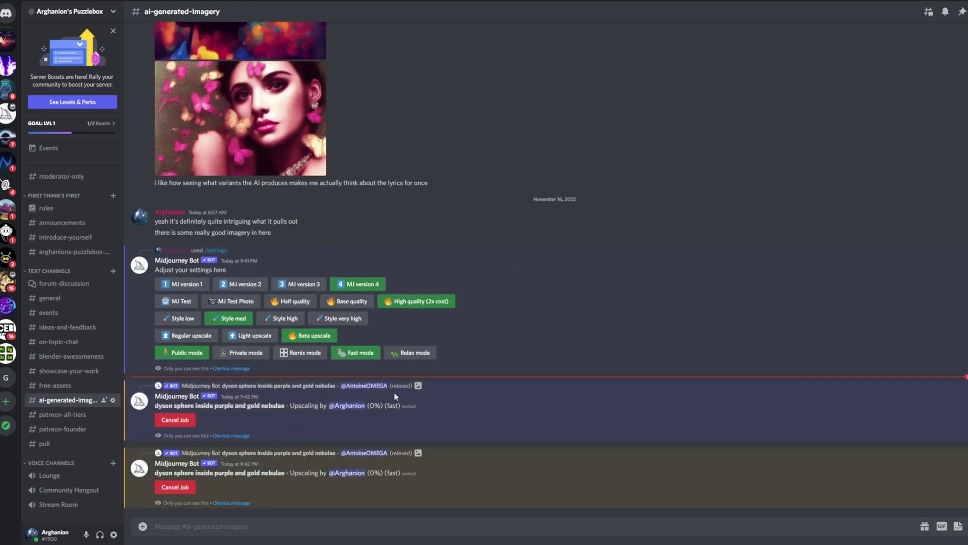
scroll(404, 388, up, 15)
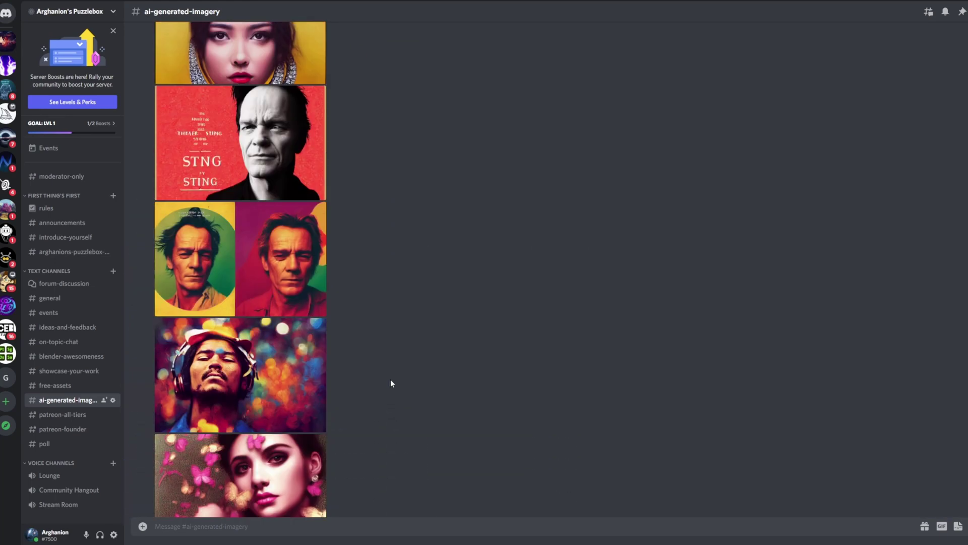
scroll(368, 361, down, 15)
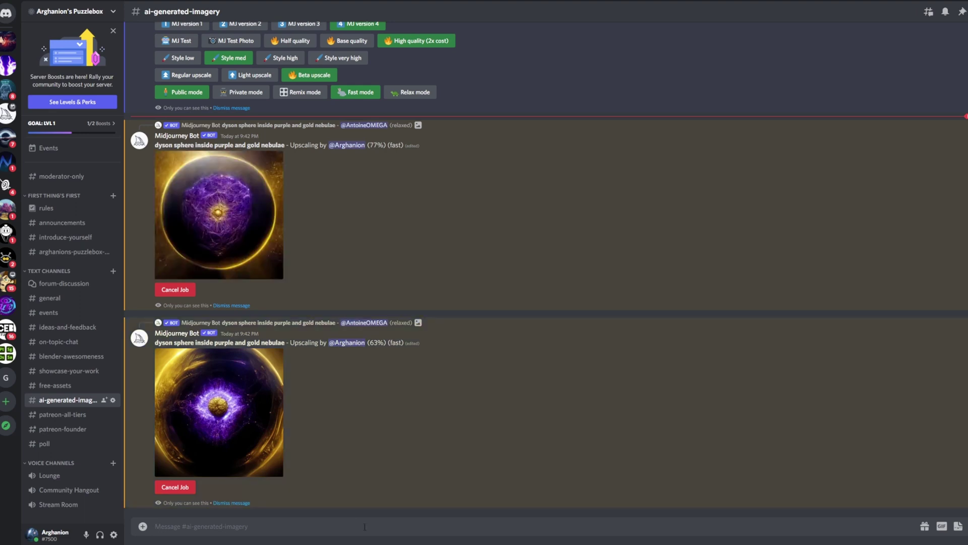
Write an /imagine prompt: 'nebula combustion, space volumetrics, octane render, hyper realistic, 8k'.
text(/imagine)
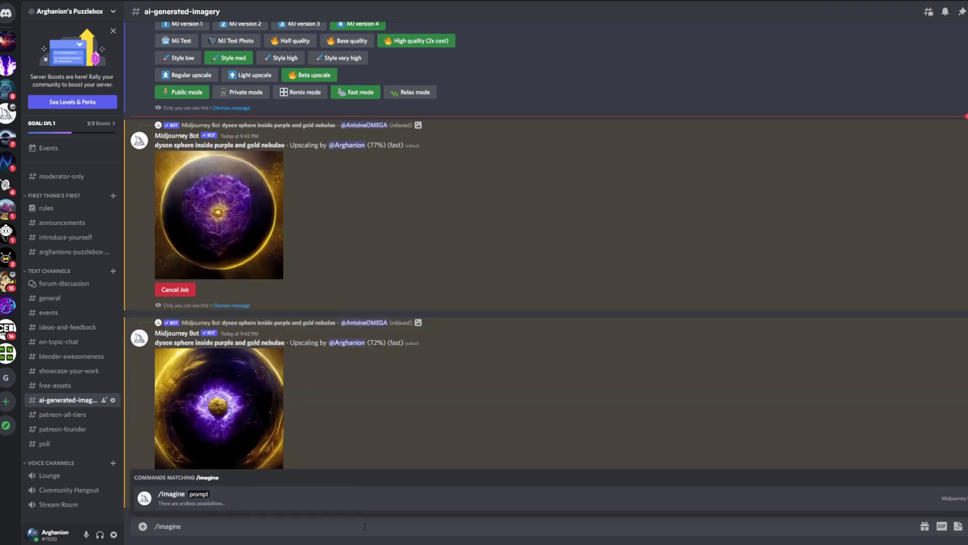
key(Return)
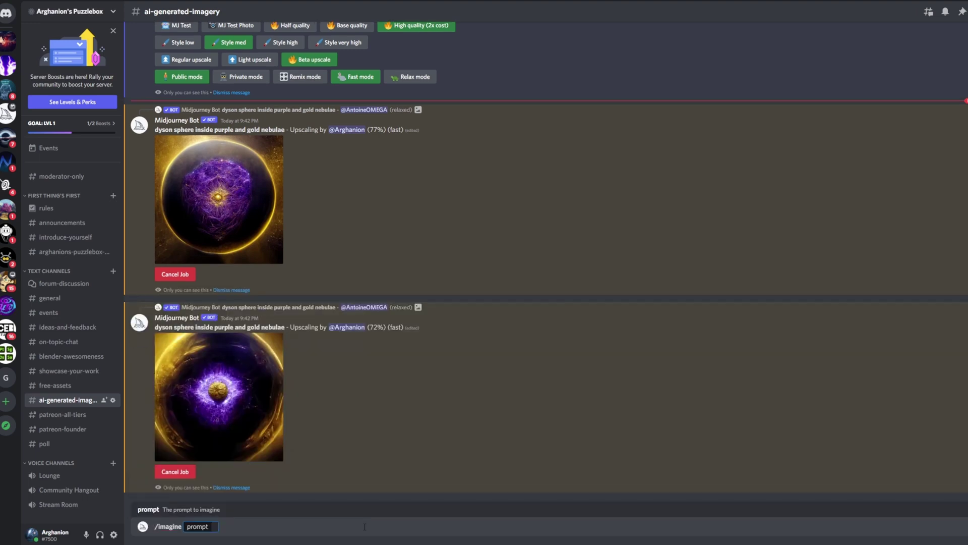
text(nebula combustion)
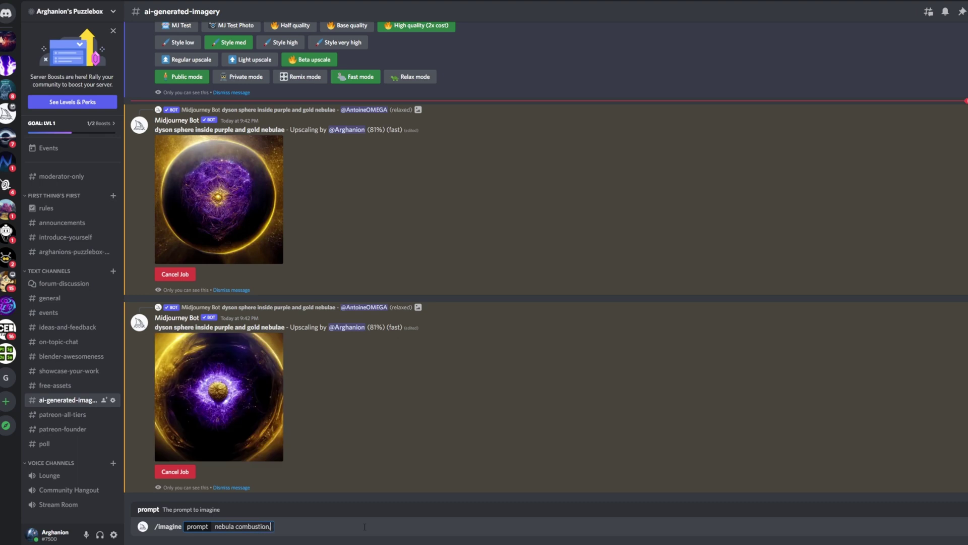
text(, super)
key(BackSpace)
key(BackSpace)
key(BackSpace)
key(BackSpace)
text(opa)
key(BackSpace)
key(BackSpace)
key(BackSpace)
text(pace)
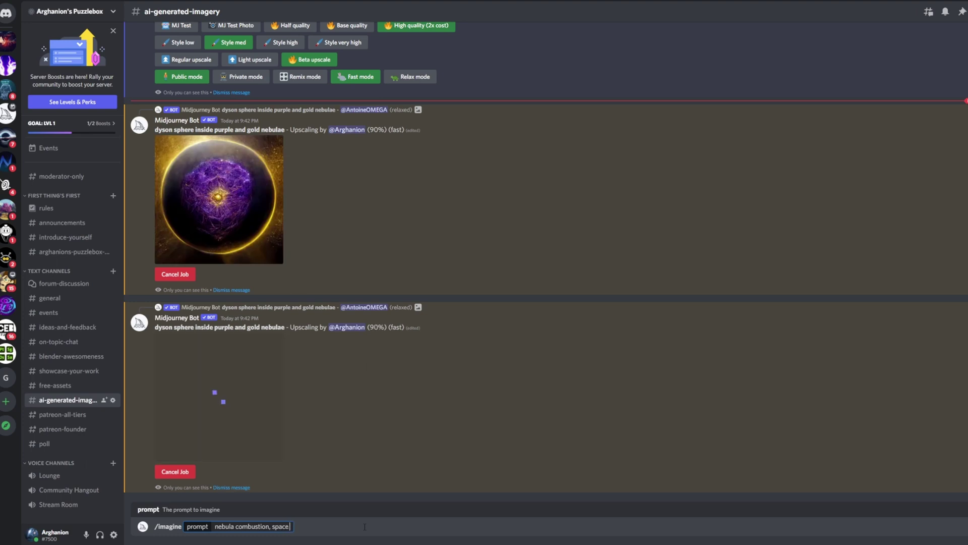
text( volumetrics,)
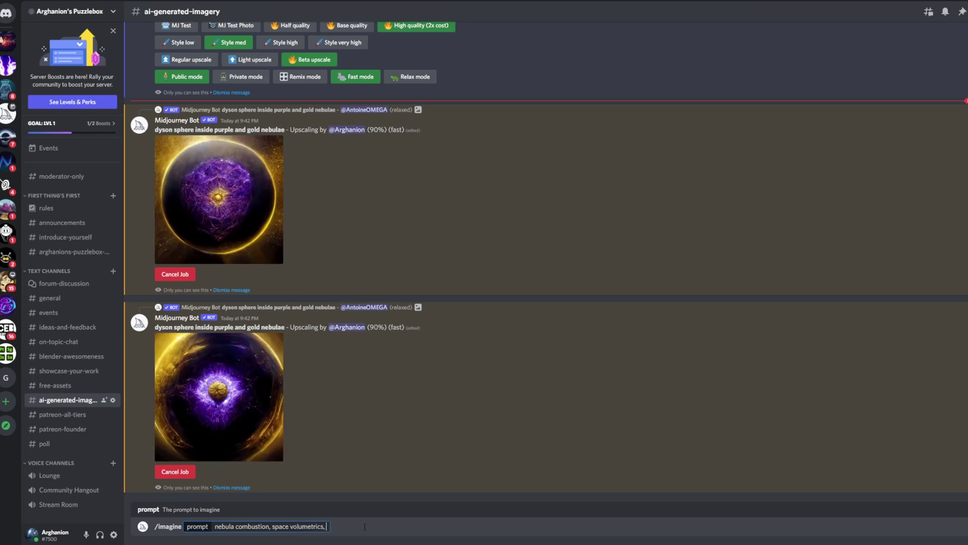
text( octane render, hyper realistic)
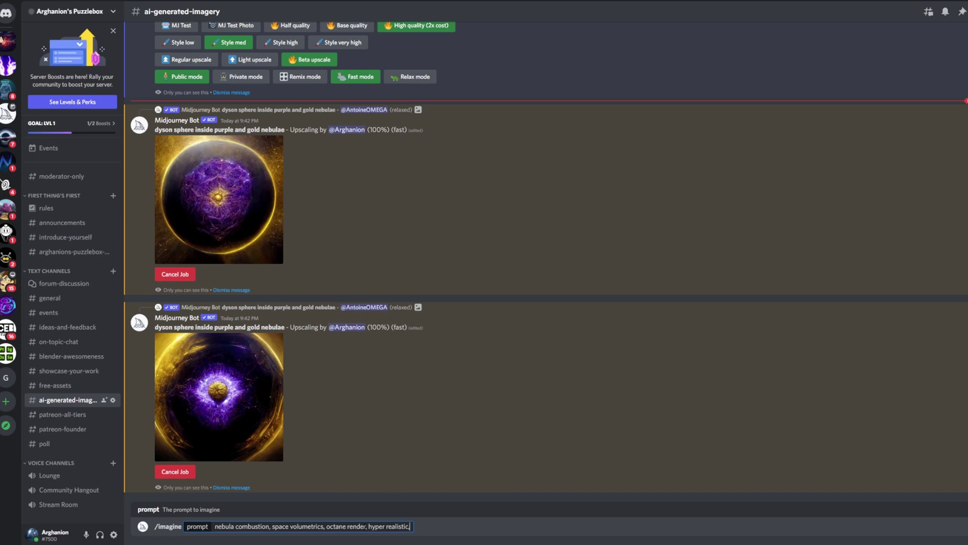
text(, 8k)
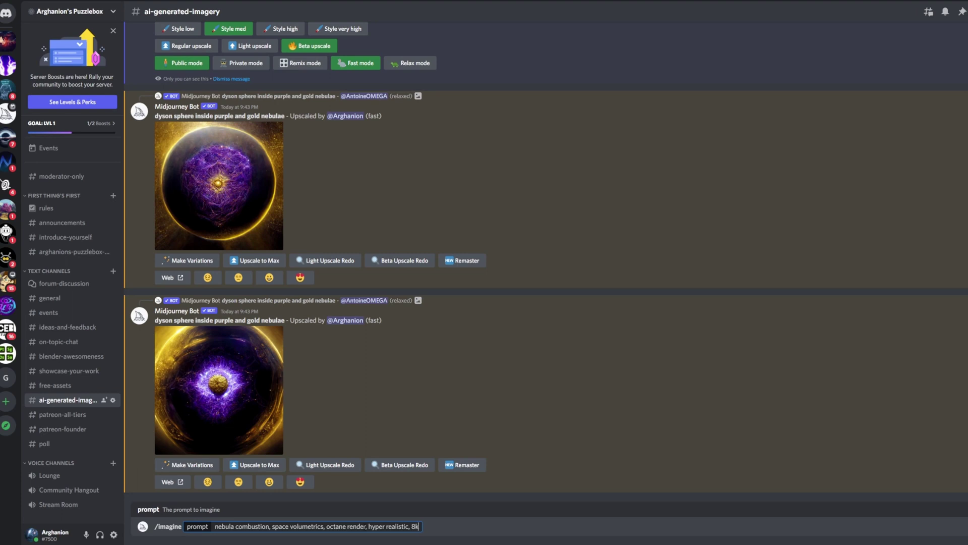
Submit the nebula combustion prompt and enlarge each finished dyson sphere upscale to compare.
key(Return)
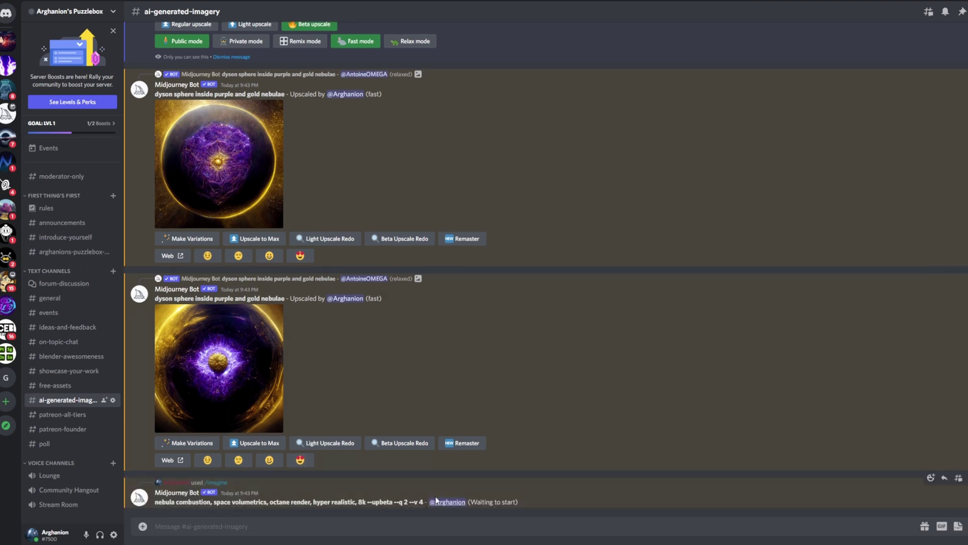
click(265, 145)
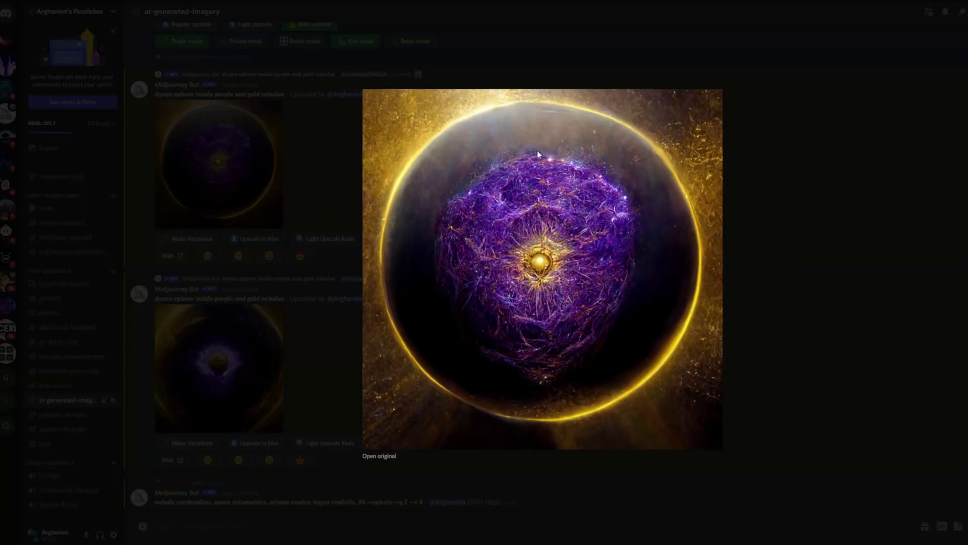
click(304, 211)
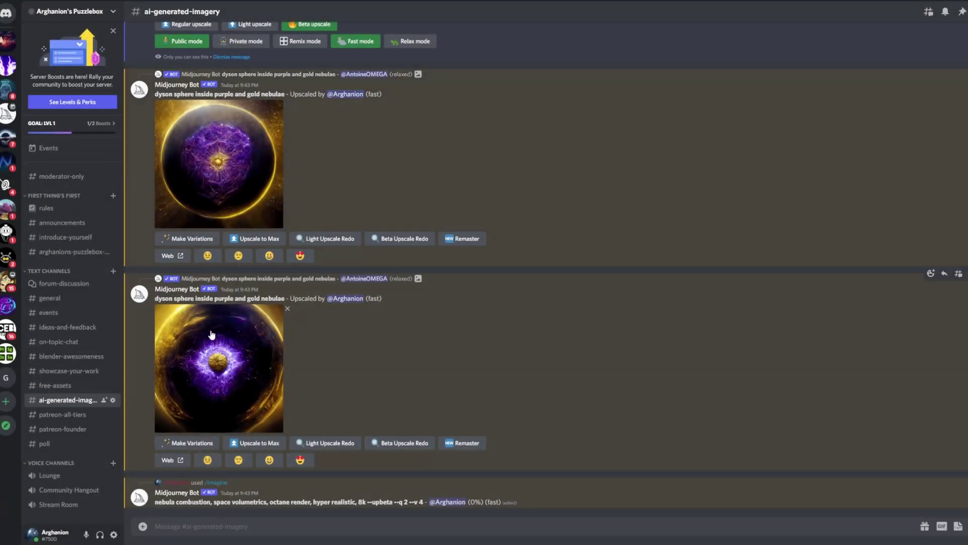
click(268, 353)
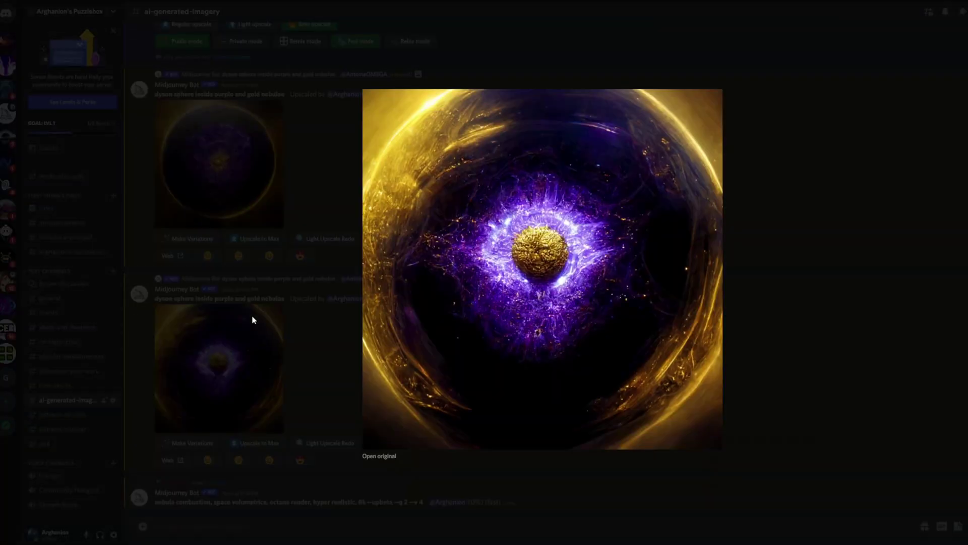
click(310, 303)
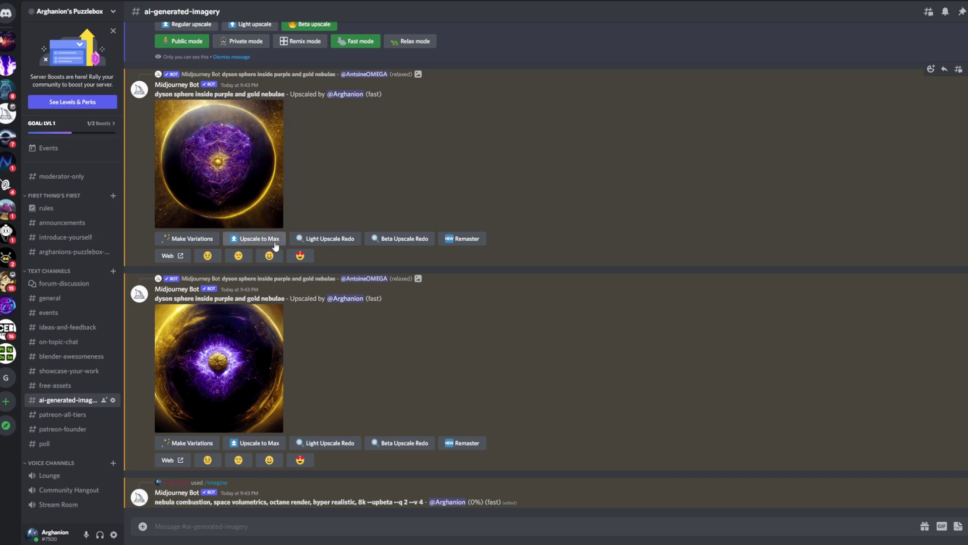
Run Upscale to Max on the first and second dyson sphere images.
click(258, 246)
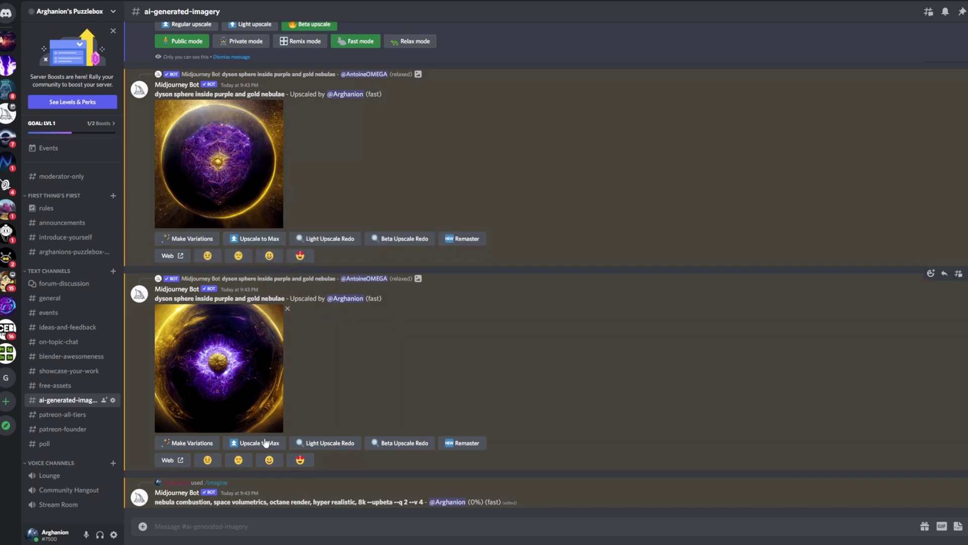
click(267, 377)
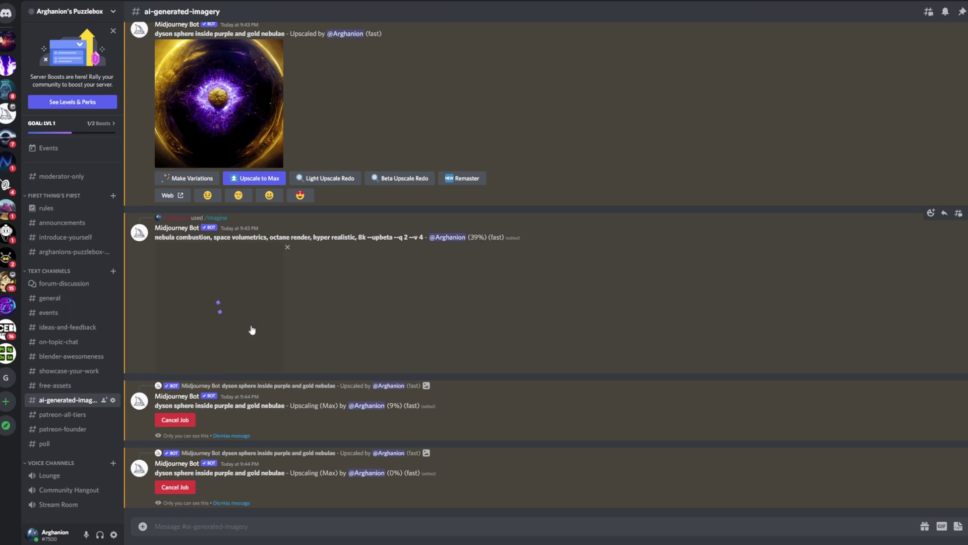
scroll(298, 311, up, 3)
scroll(323, 315, up, 2)
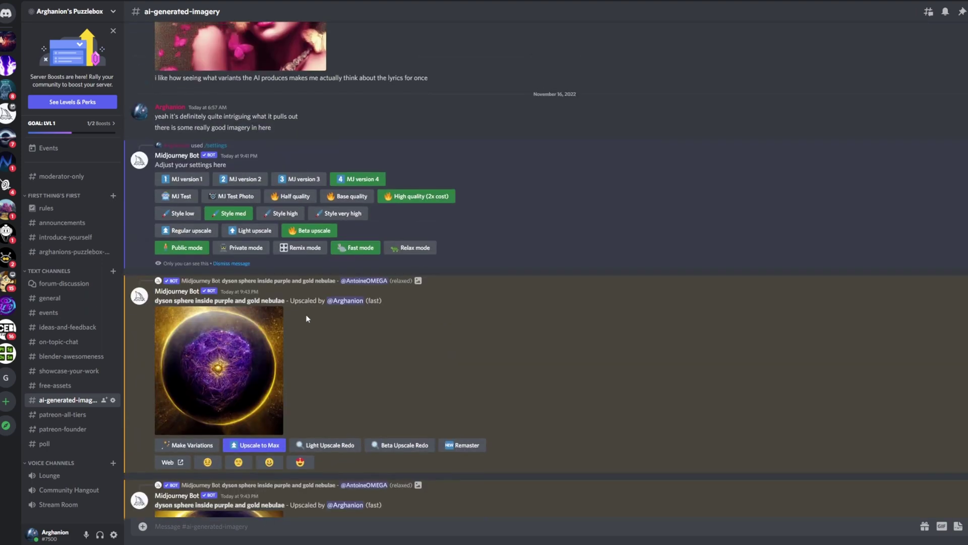
scroll(344, 319, down, 5)
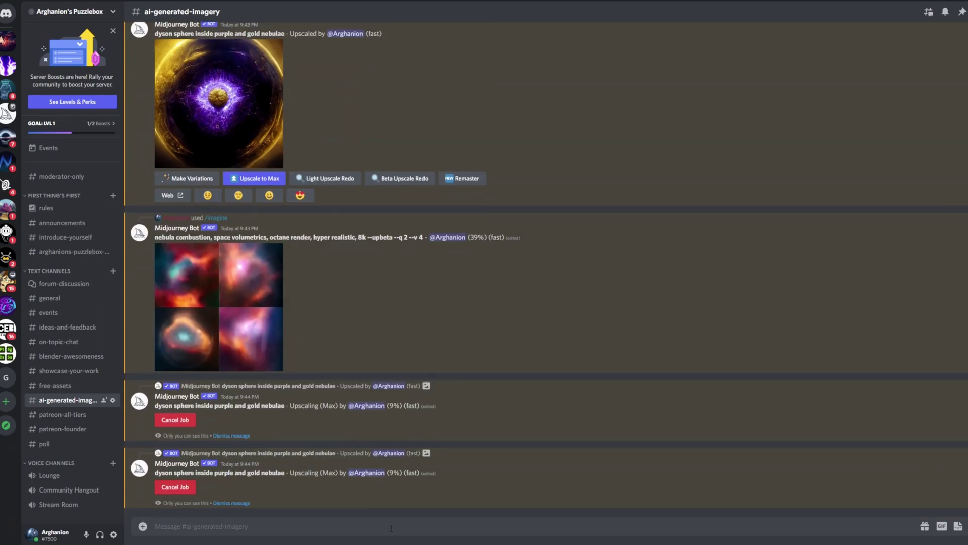
Send /info to show subscription, remaining fast time, usage and running jobs.
text(/ing)
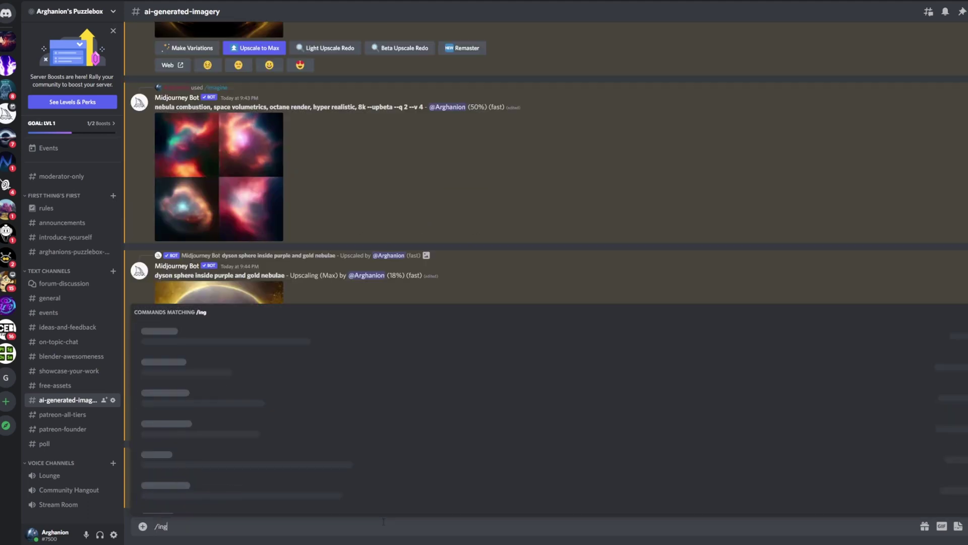
text(fo)
key(Return)
key(Return)
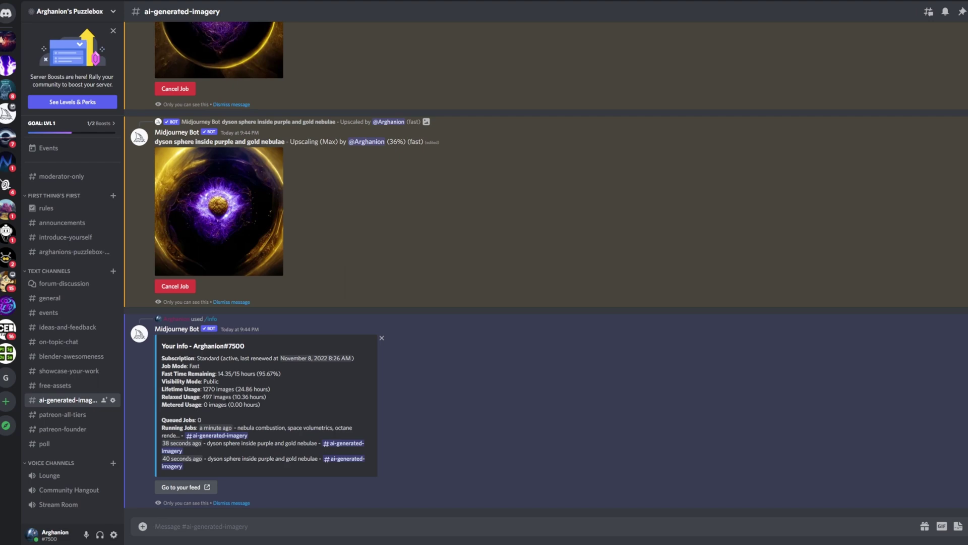
scroll(256, 377, up, 4)
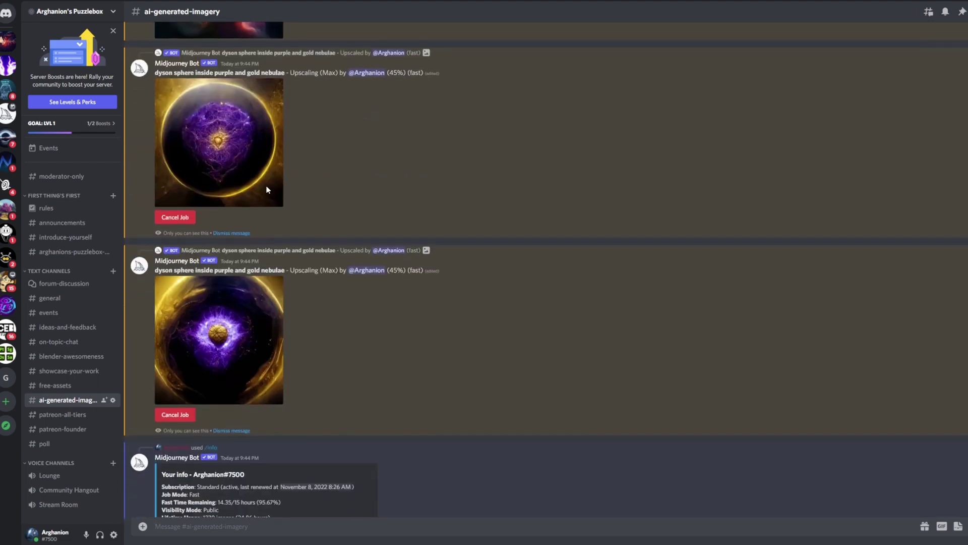
scroll(267, 193, up, 2)
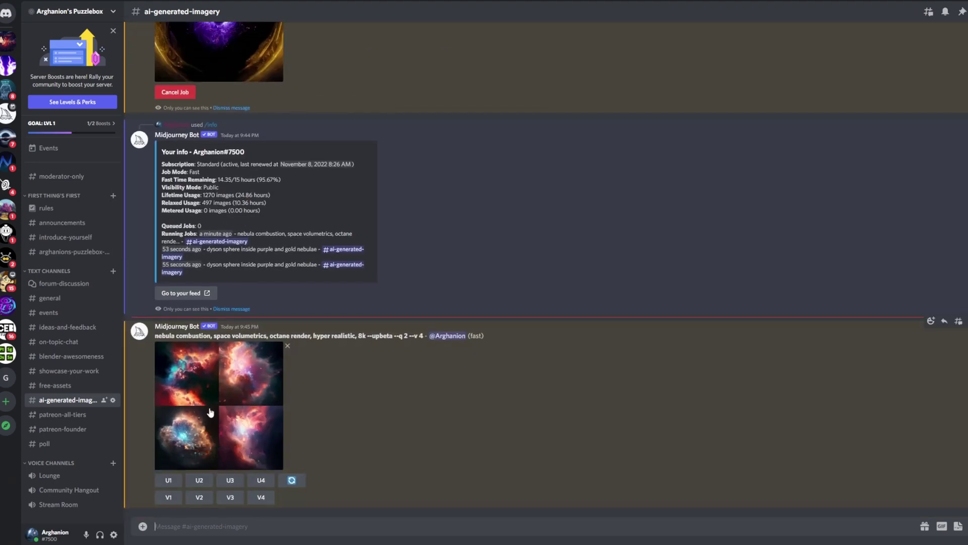
Preview the nebula combustion grid, then request U1, U2, U4 and V4.
click(209, 411)
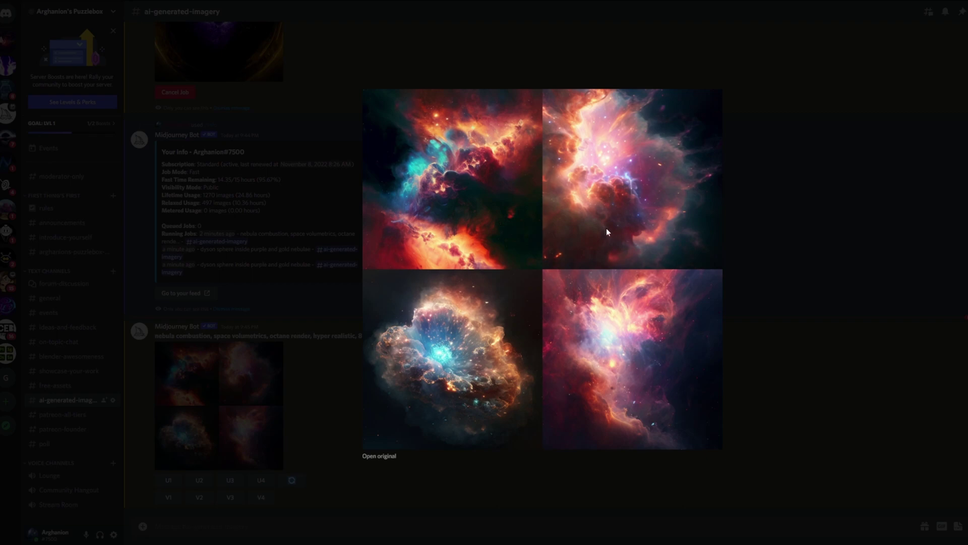
click(761, 311)
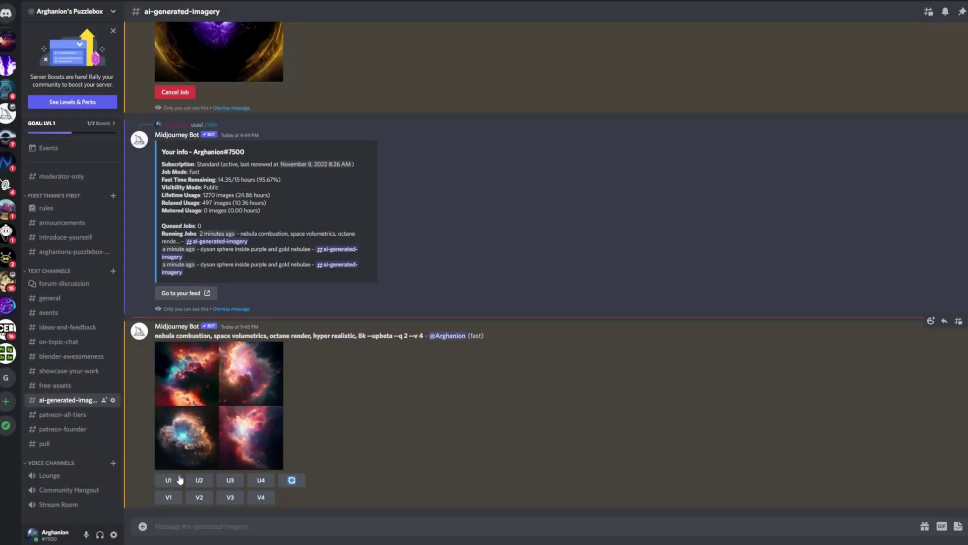
click(169, 480)
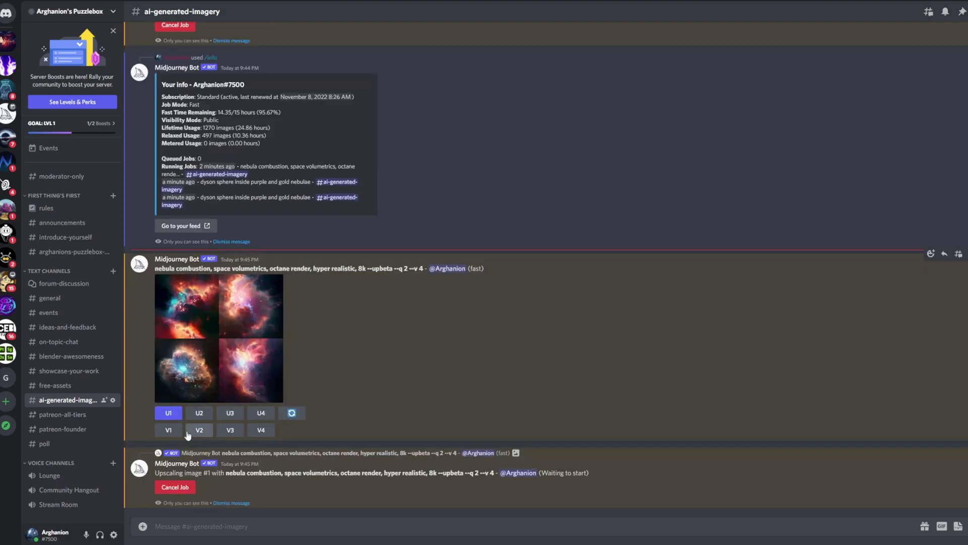
click(199, 412)
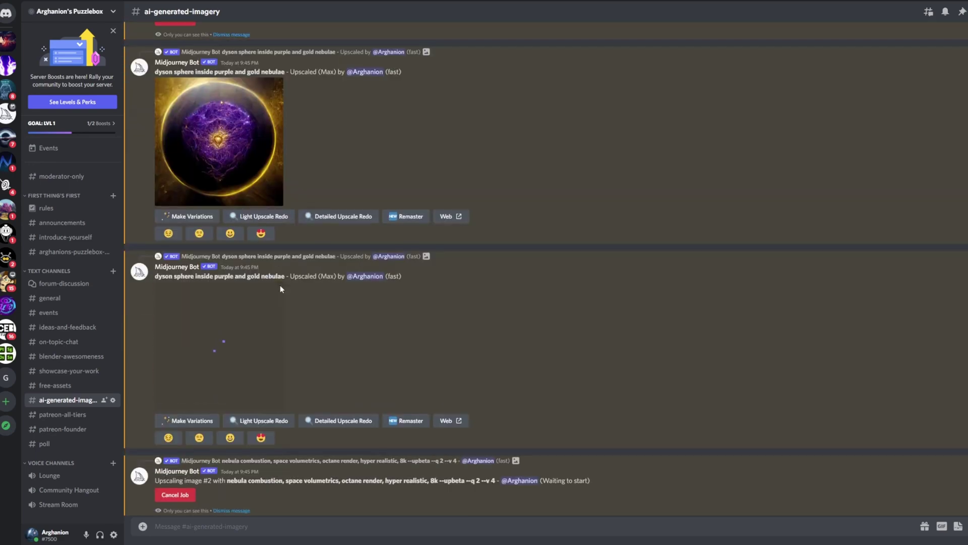
scroll(285, 358, up, 10)
click(269, 409)
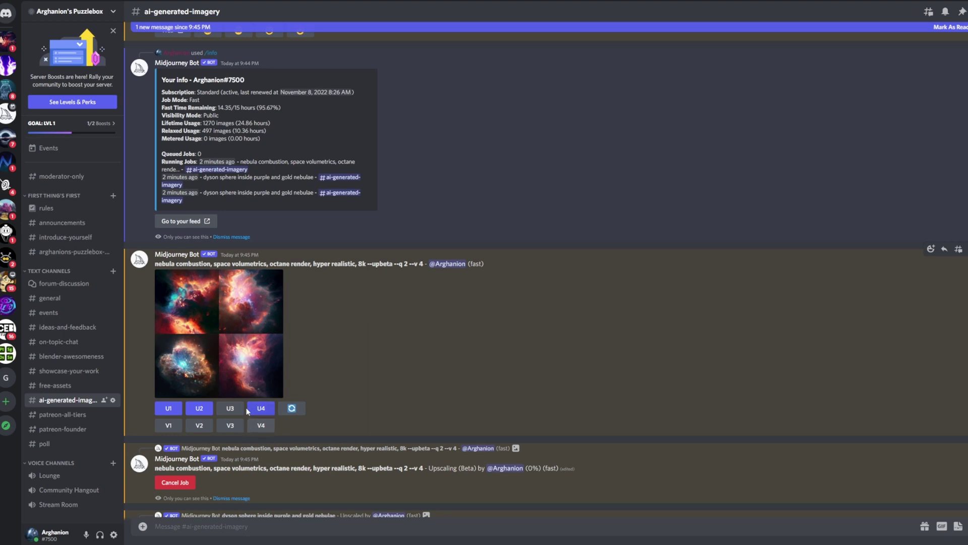
scroll(265, 411, down, 1)
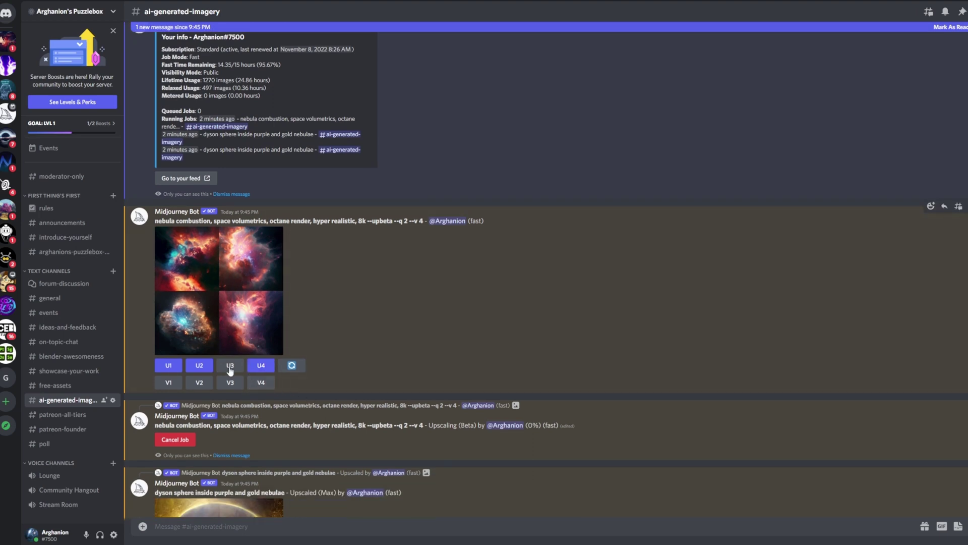
click(261, 383)
scroll(305, 301, down, 1)
scroll(306, 301, down, 6)
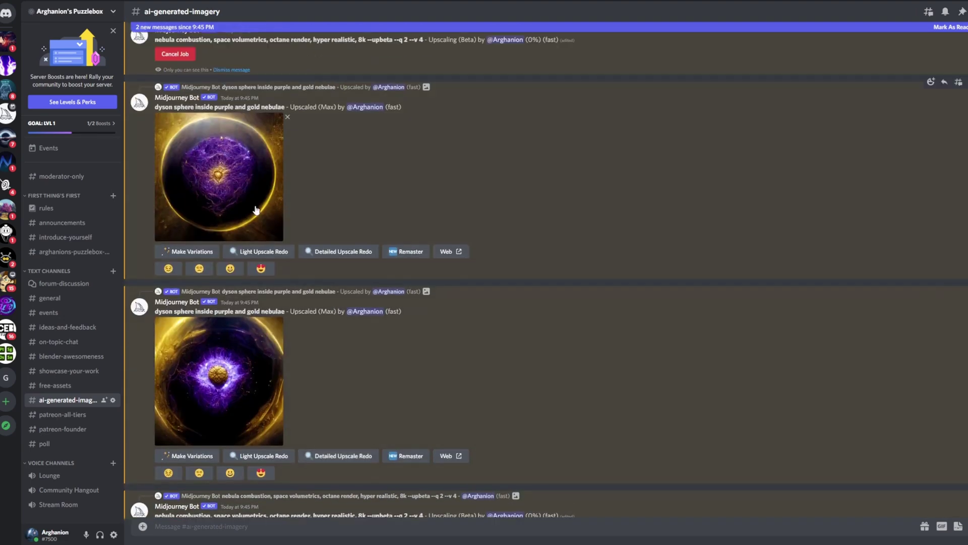
click(260, 222)
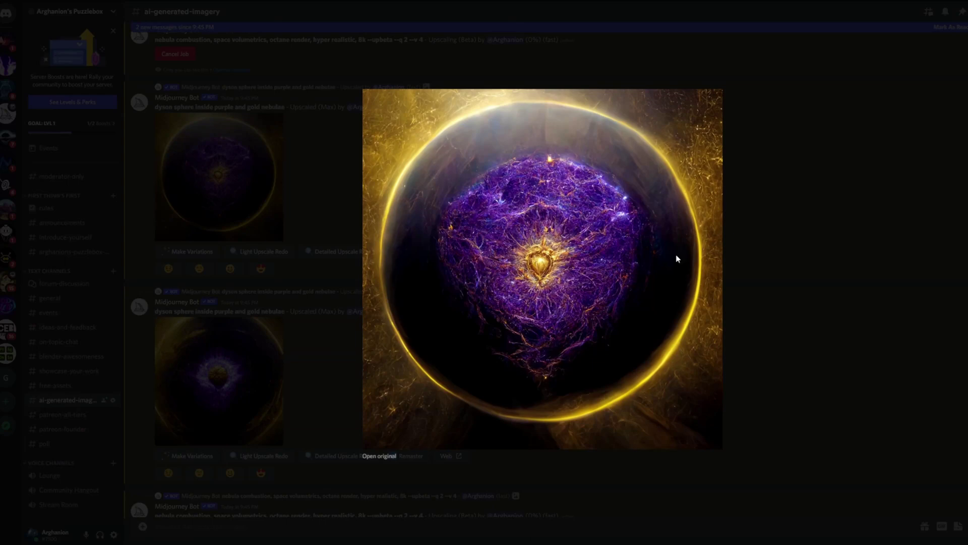
click(298, 307)
click(267, 363)
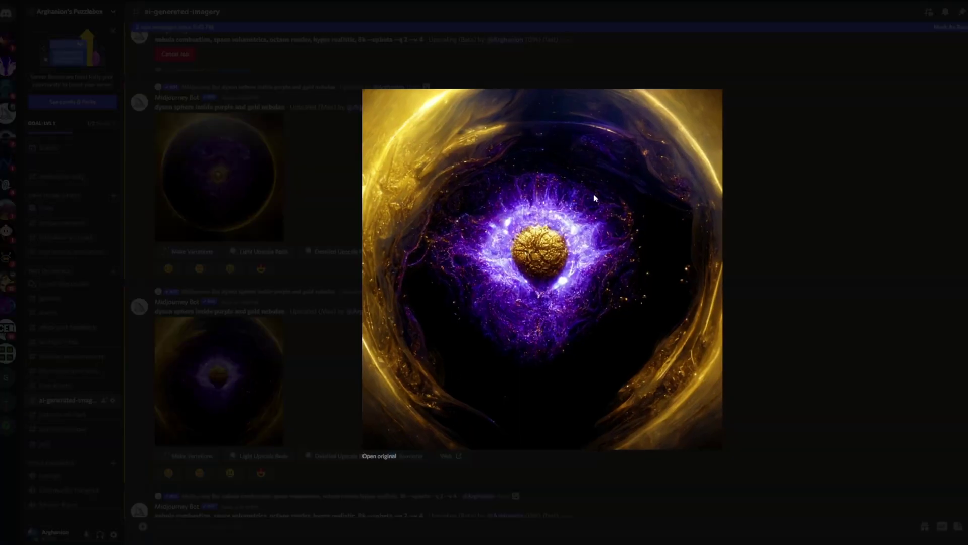
click(204, 207)
scroll(355, 250, down, 4)
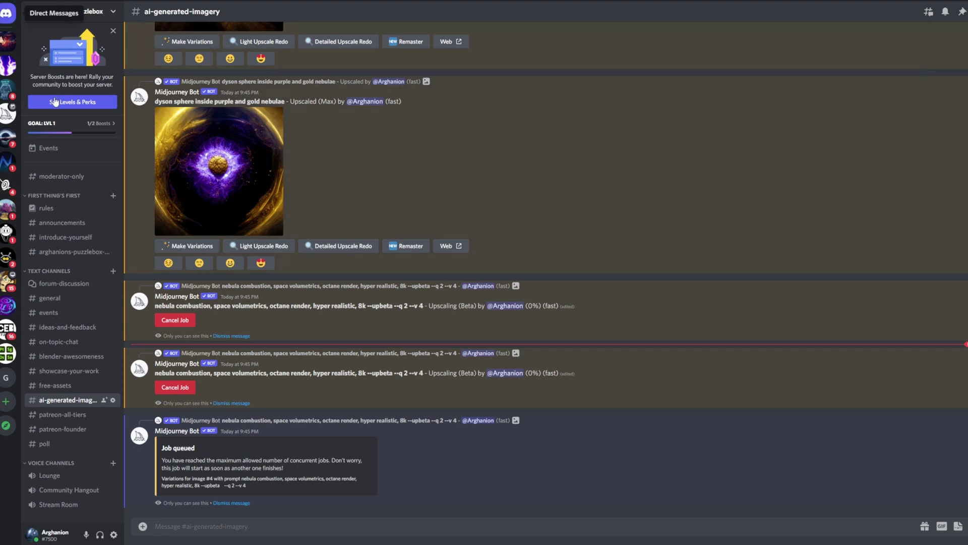
Open the Midjourney Bot direct messages and scroll back through its history.
key(ctrl+alt+Right)
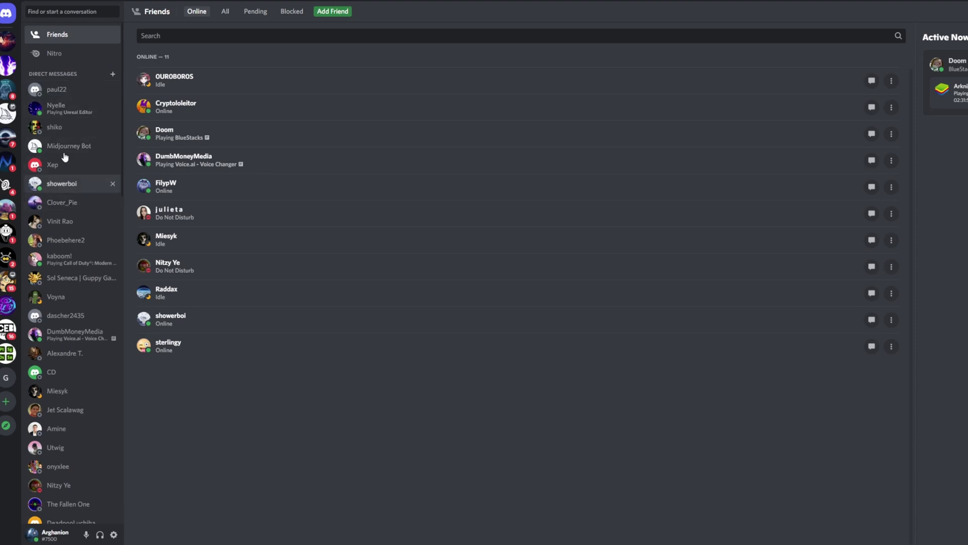
click(65, 146)
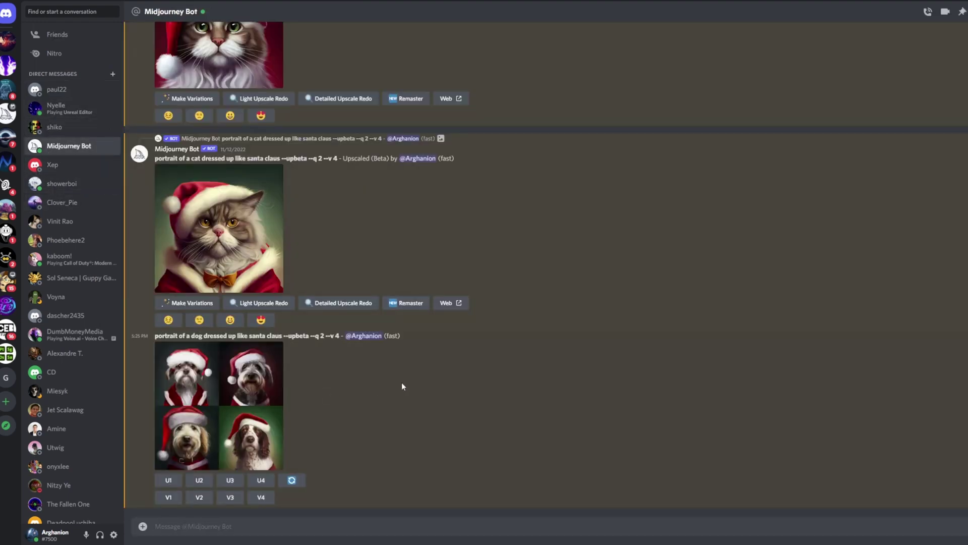
scroll(353, 358, up, 10)
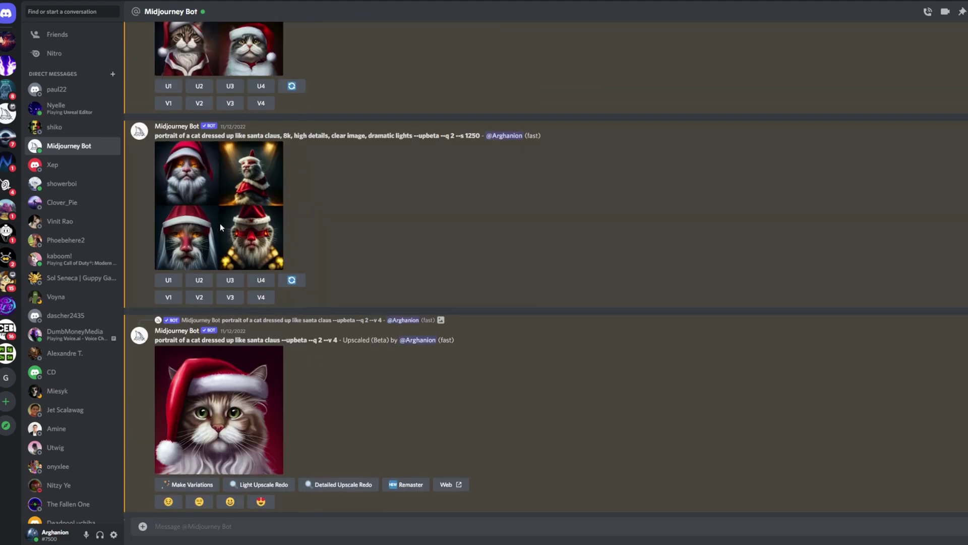
scroll(222, 225, up, 4)
scroll(254, 271, up, 15)
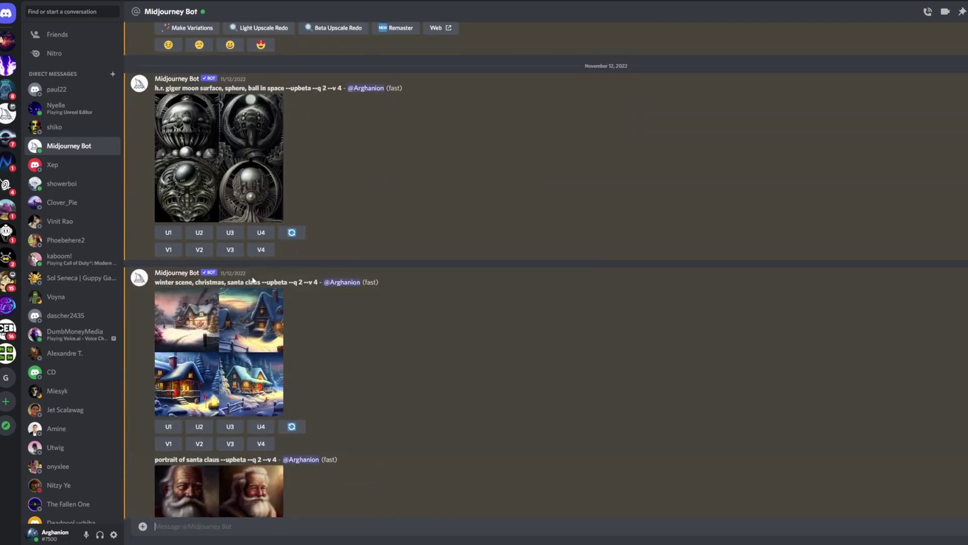
scroll(253, 281, down, 3)
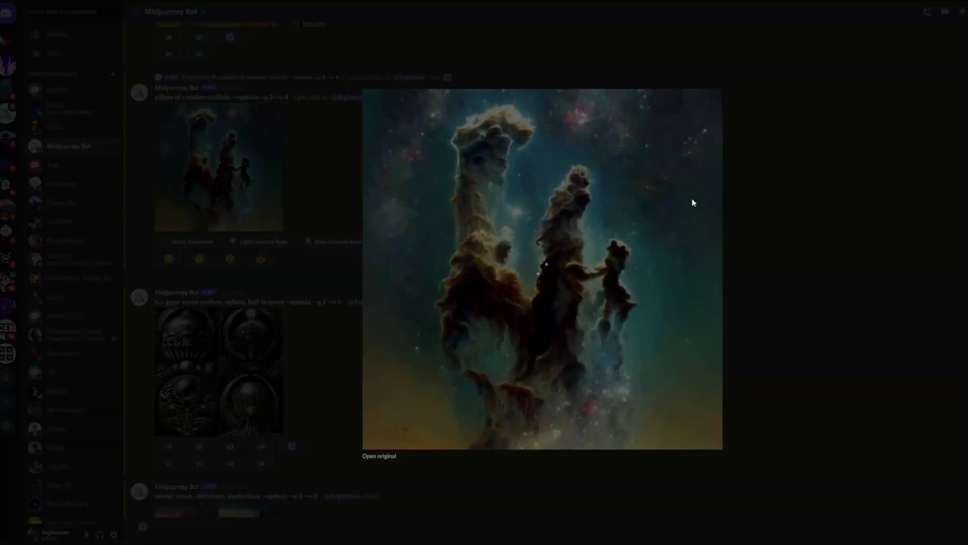
click(280, 257)
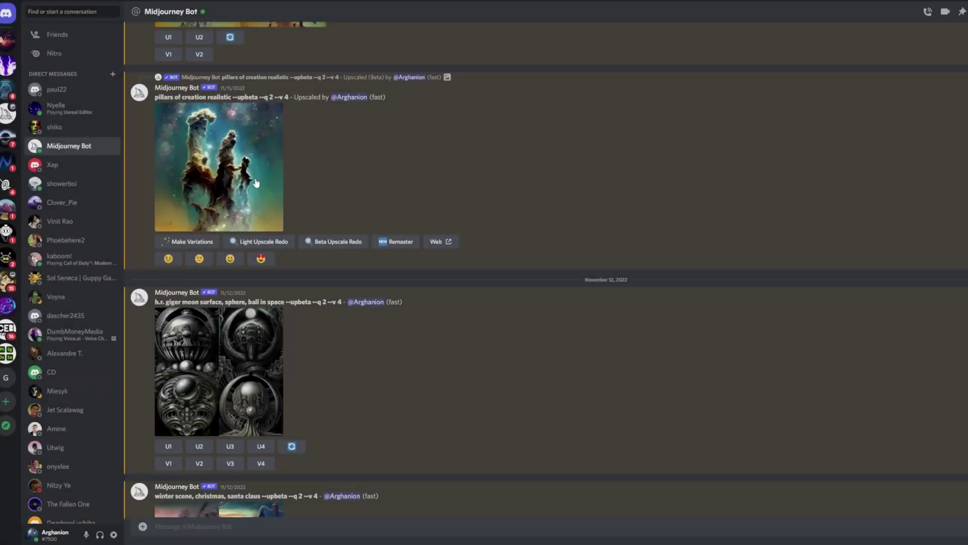
Preview the giger-style tree and temple upscales enlarged.
scroll(255, 177, up, 4)
scroll(214, 206, up, 10)
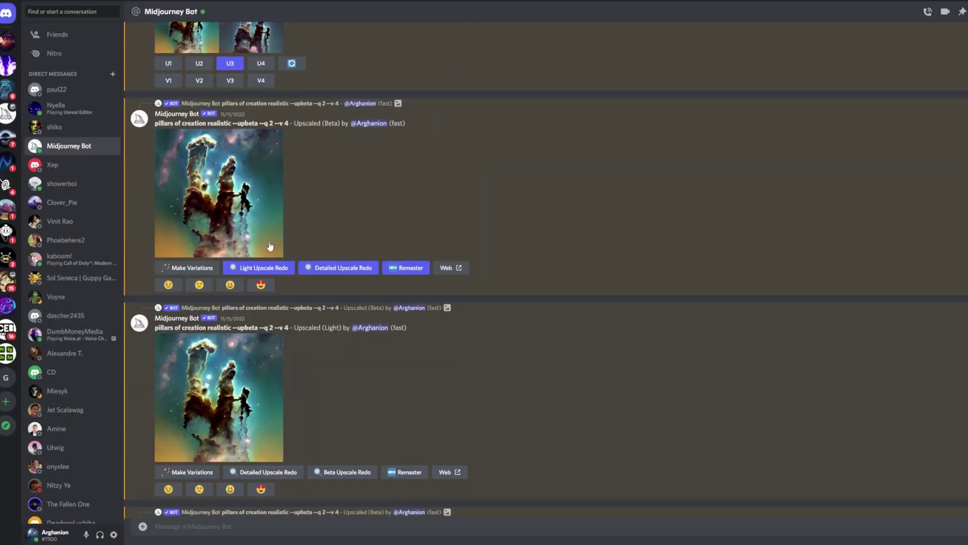
scroll(267, 245, up, 3)
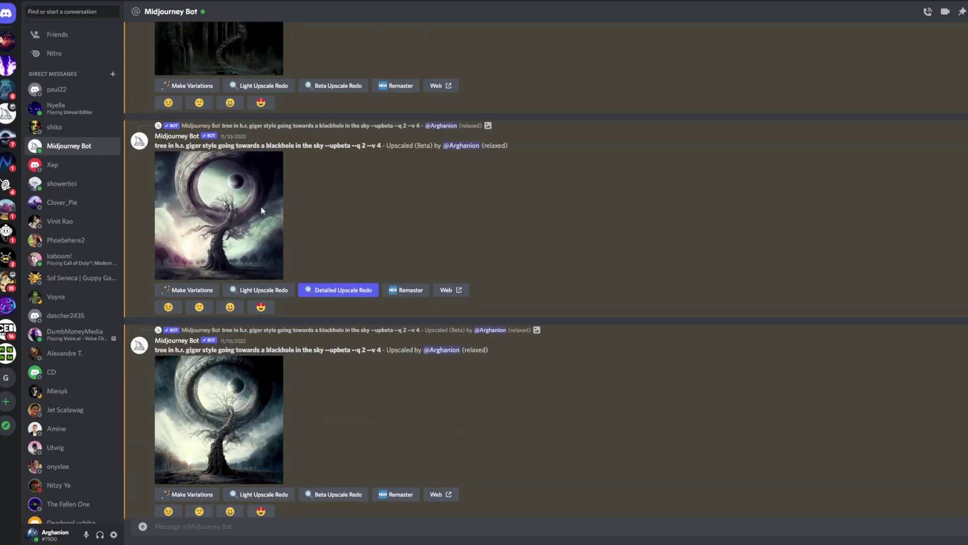
click(248, 234)
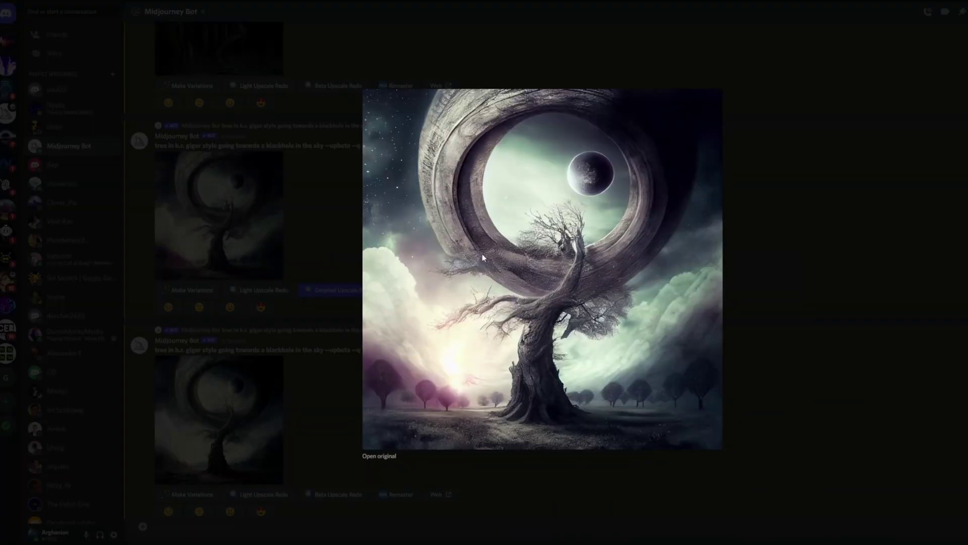
click(202, 240)
scroll(313, 220, up, 5)
click(219, 233)
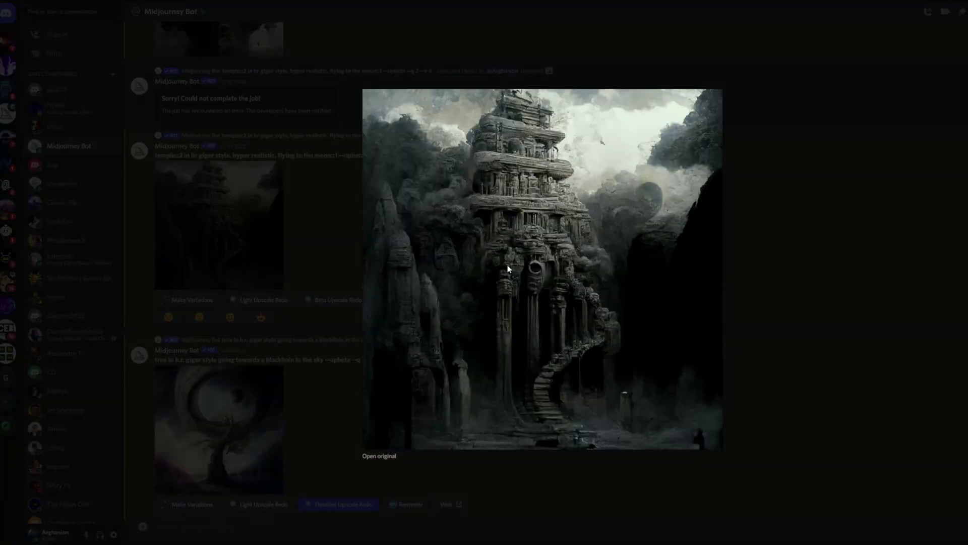
click(274, 233)
Scroll further back and preview the unreal engine logo grid enlarged.
scroll(343, 209, up, 10)
scroll(231, 188, up, 10)
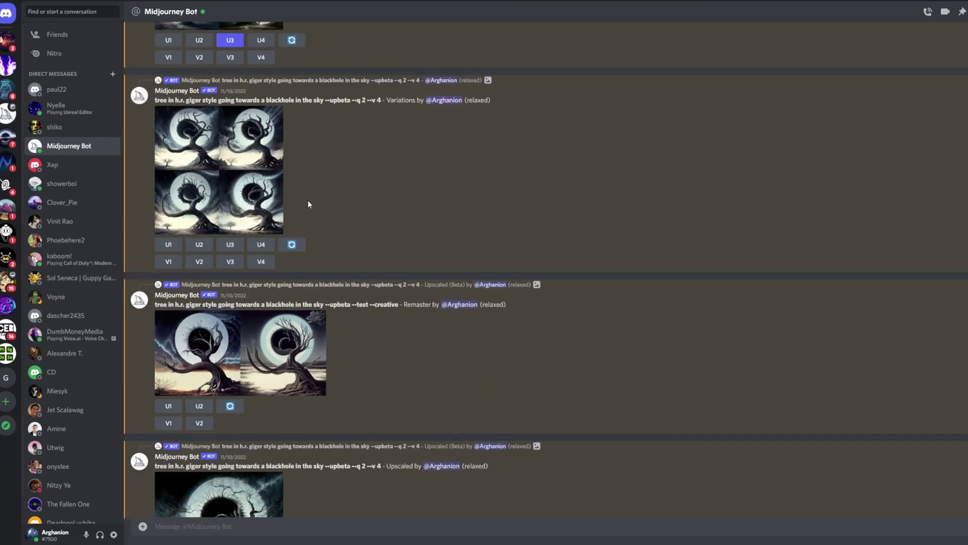
scroll(275, 178, up, 10)
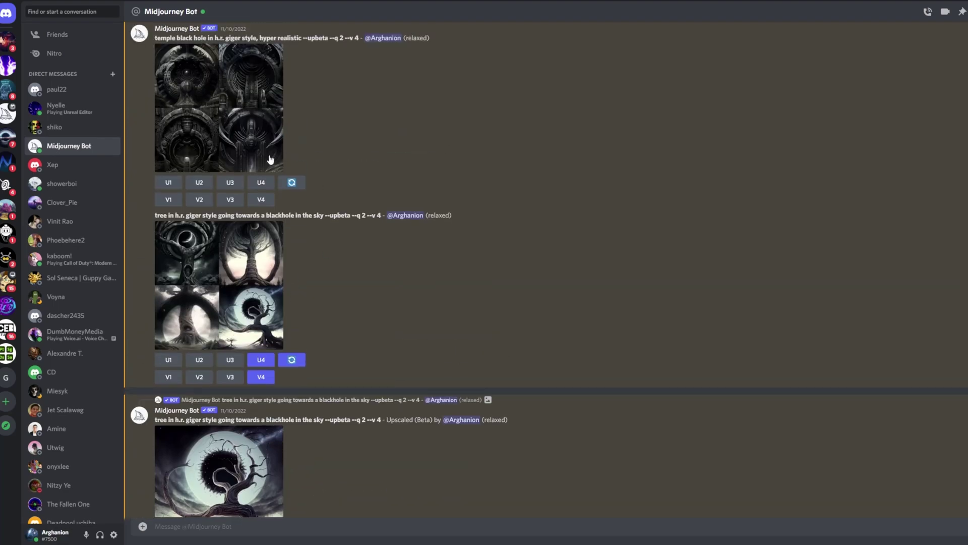
scroll(256, 203, up, 15)
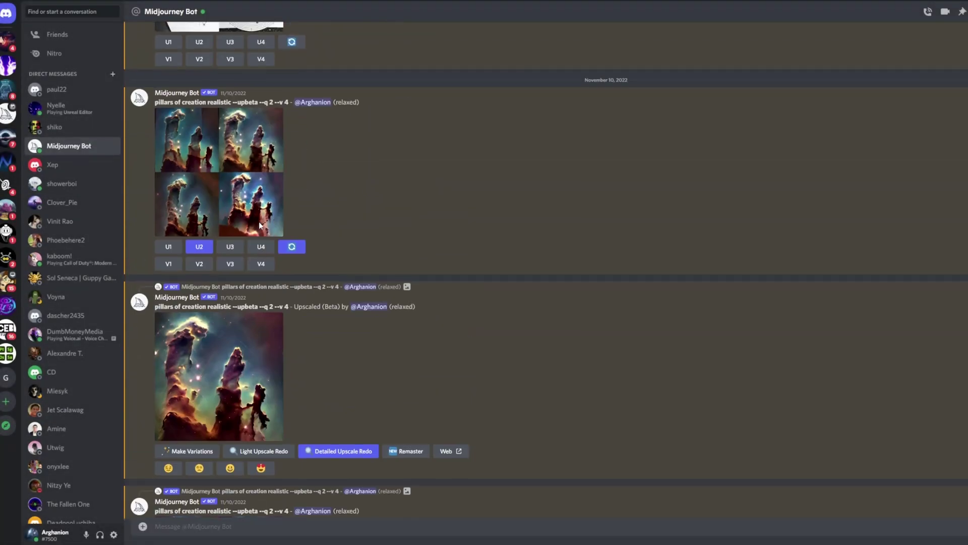
scroll(260, 226, up, 15)
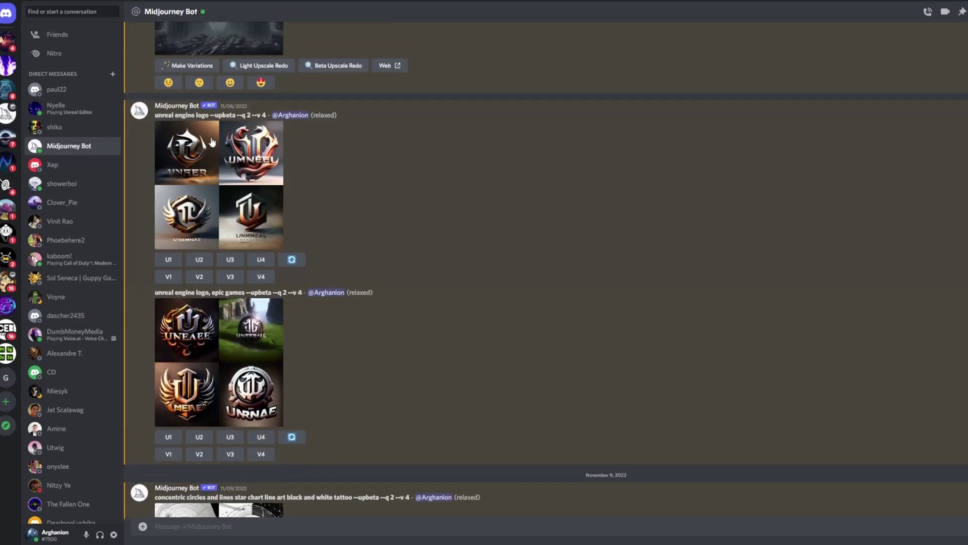
scroll(170, 237, up, 3)
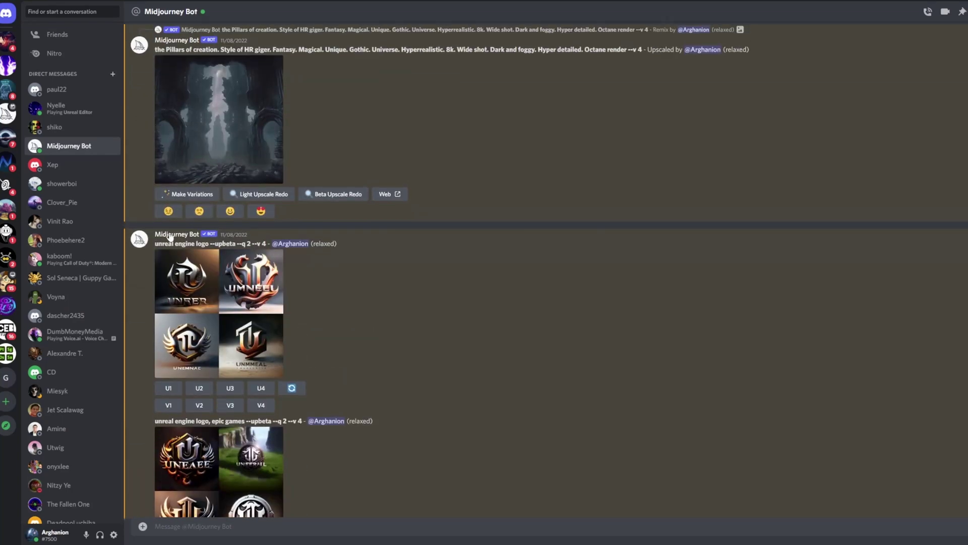
click(245, 293)
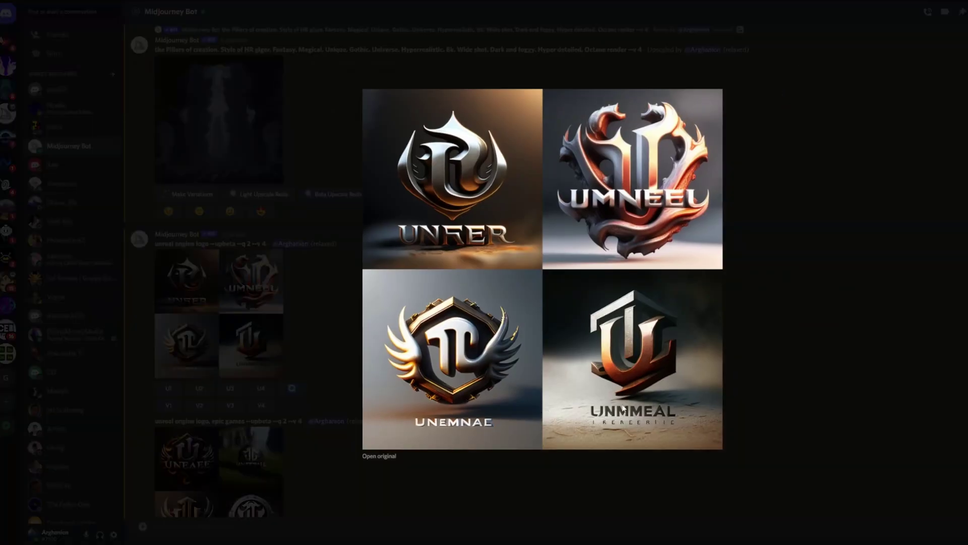
click(228, 342)
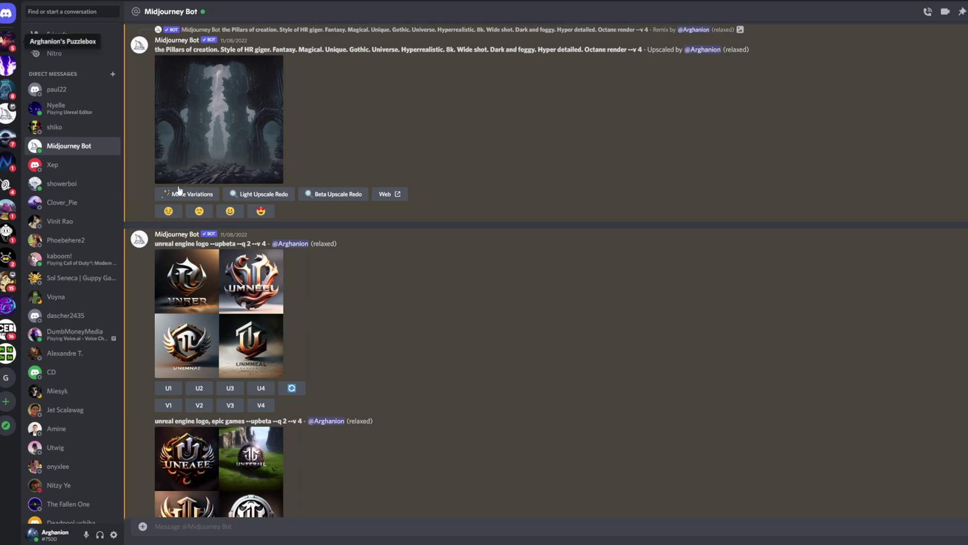
Switch to #ai-generated-imagery and enlarge the second nebula combustion upscale.
click(18, 49)
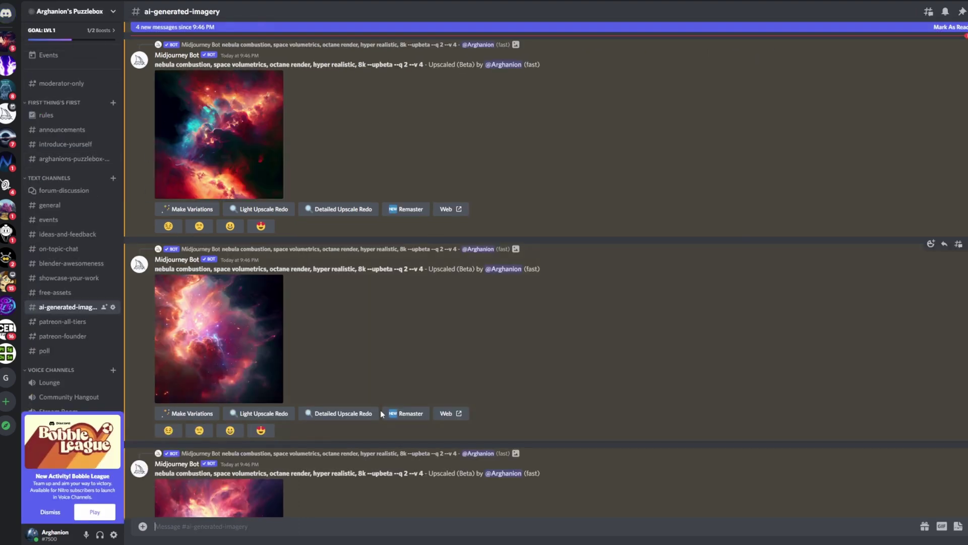
scroll(379, 406, down, 2)
scroll(379, 406, up, 3)
scroll(368, 385, down, 2)
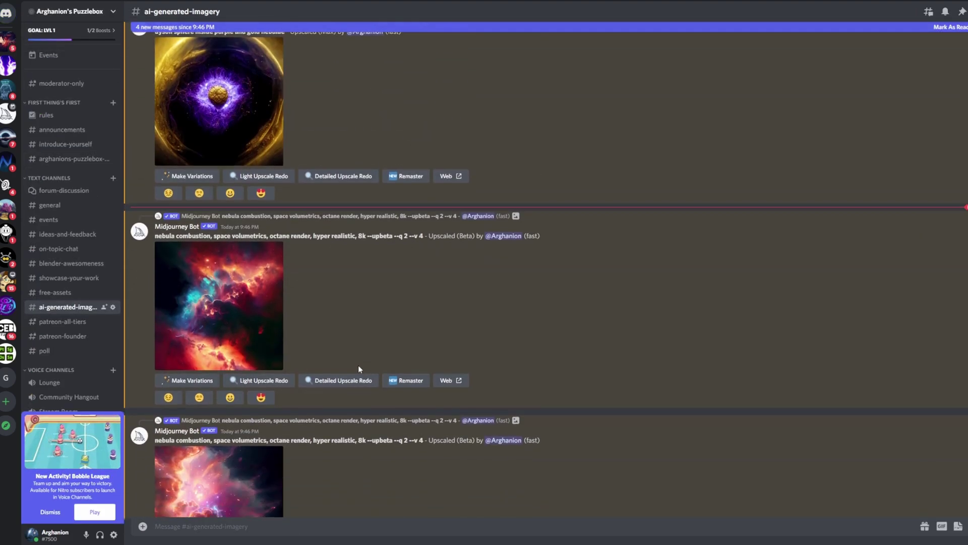
click(235, 320)
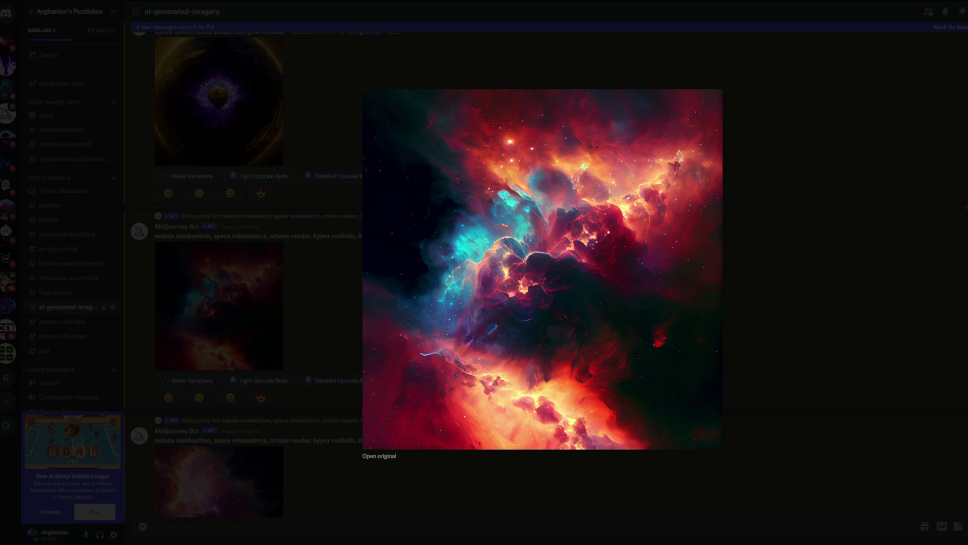
Open the original nebula image in Edge and save it to Downloads.
click(379, 455)
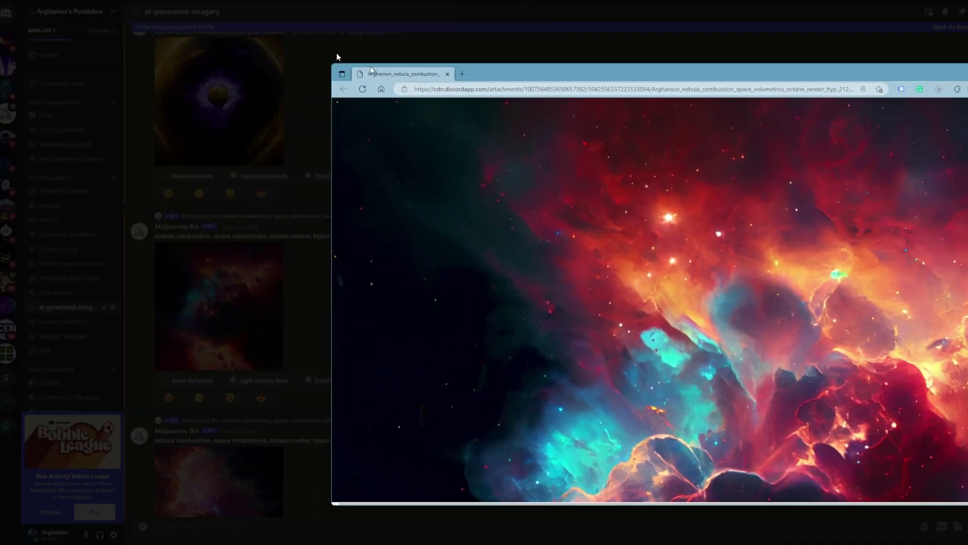
scroll(328, 224, down, 6)
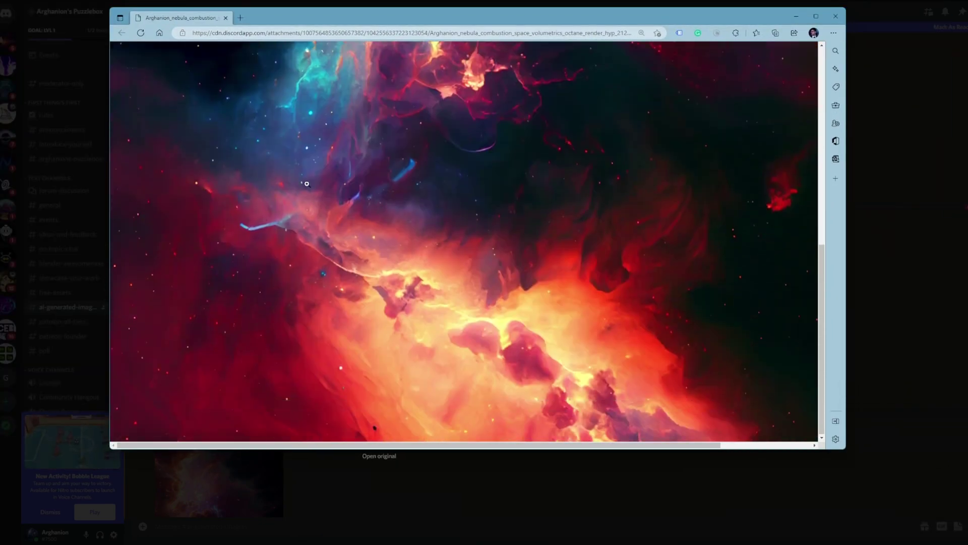
right_click(368, 225)
click(412, 249)
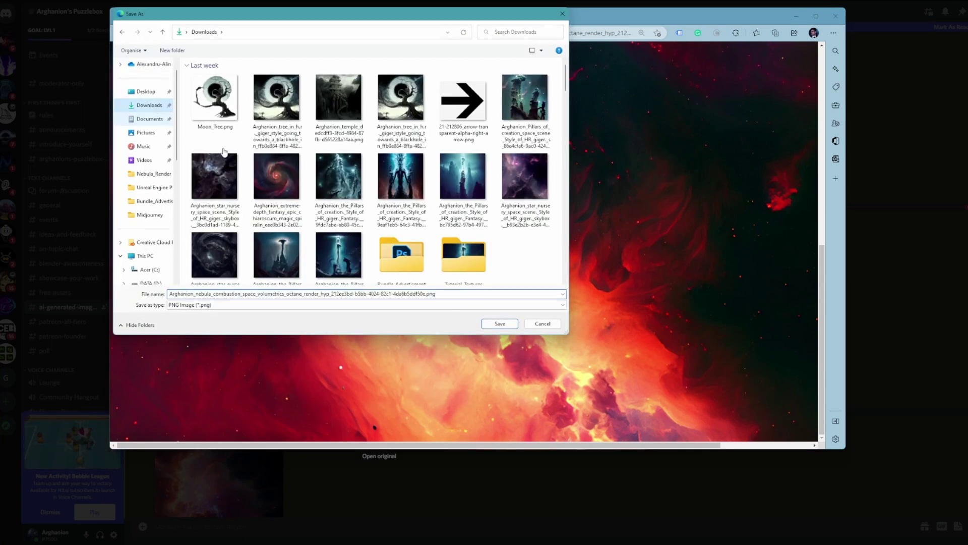
click(514, 325)
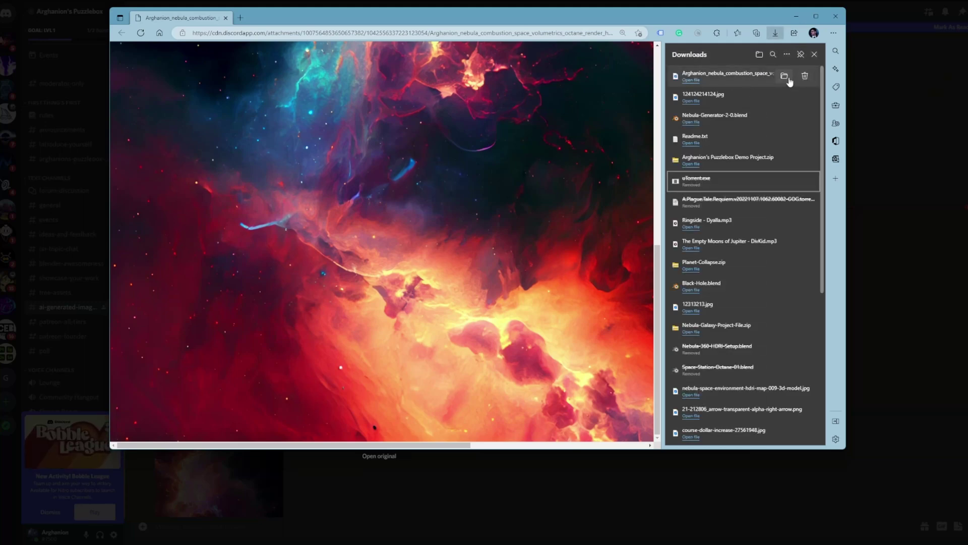
Confirm the saved file is 2048 × 2048 in its Properties, then close Edge.
click(785, 77)
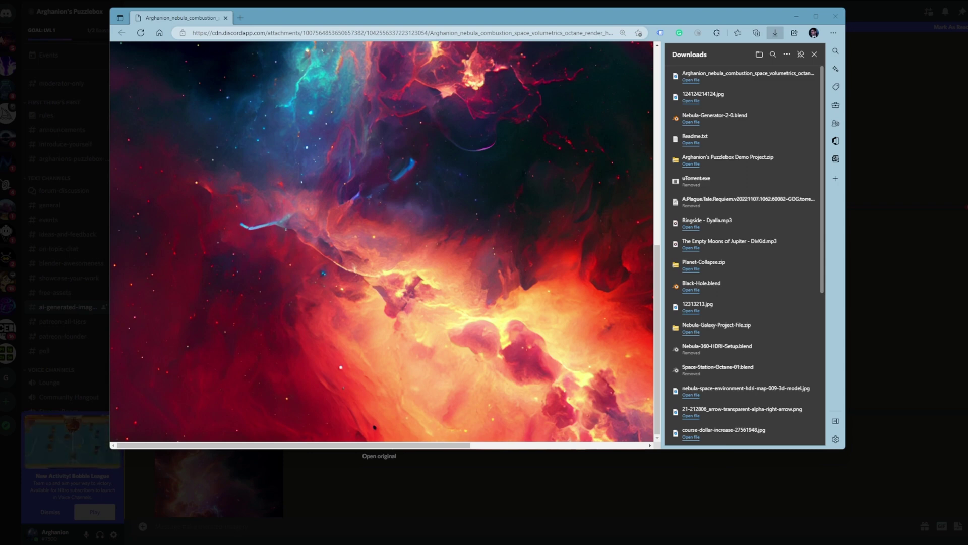
click(552, 167)
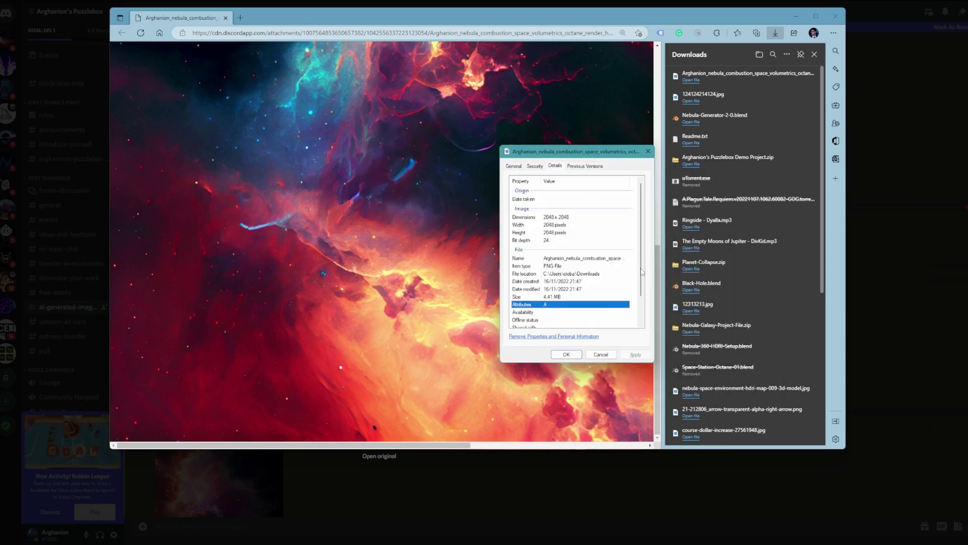
click(648, 151)
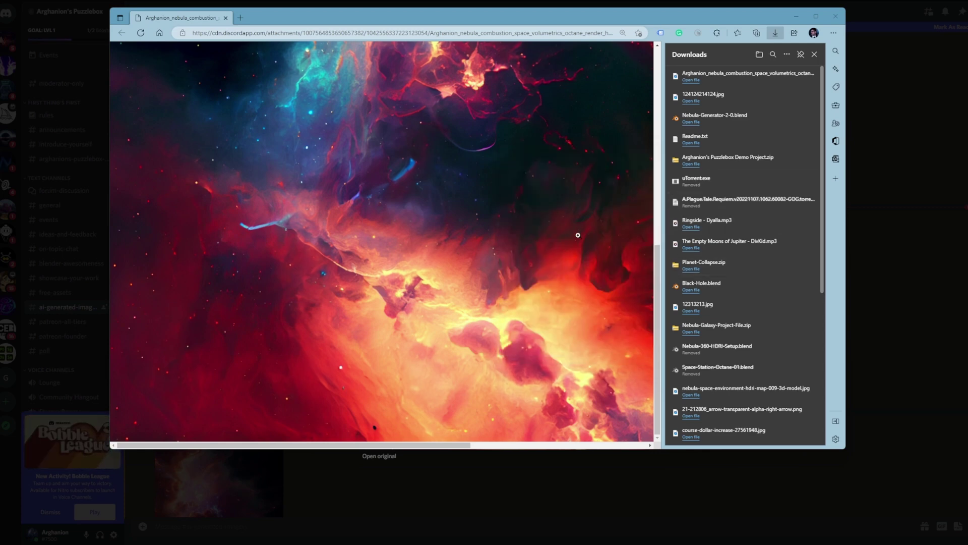
scroll(452, 166, up, 8)
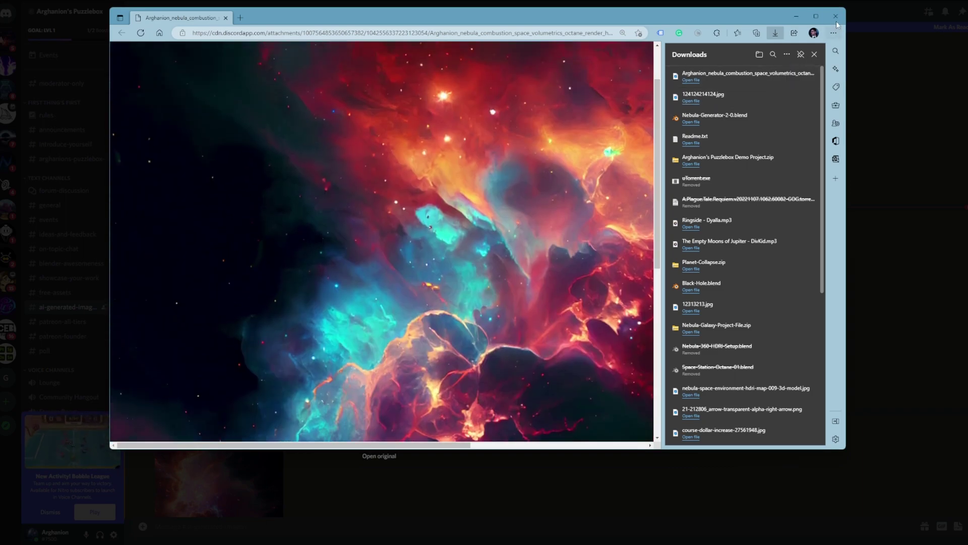
key(alt+Tab)
click(307, 318)
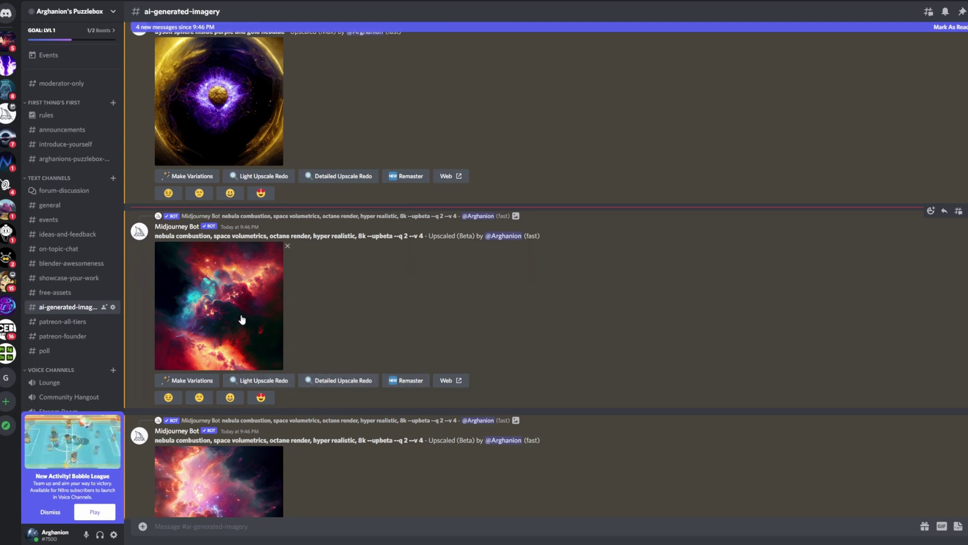
Preview the newer nebula upscale and the variations grid enlarged.
scroll(325, 346, down, 6)
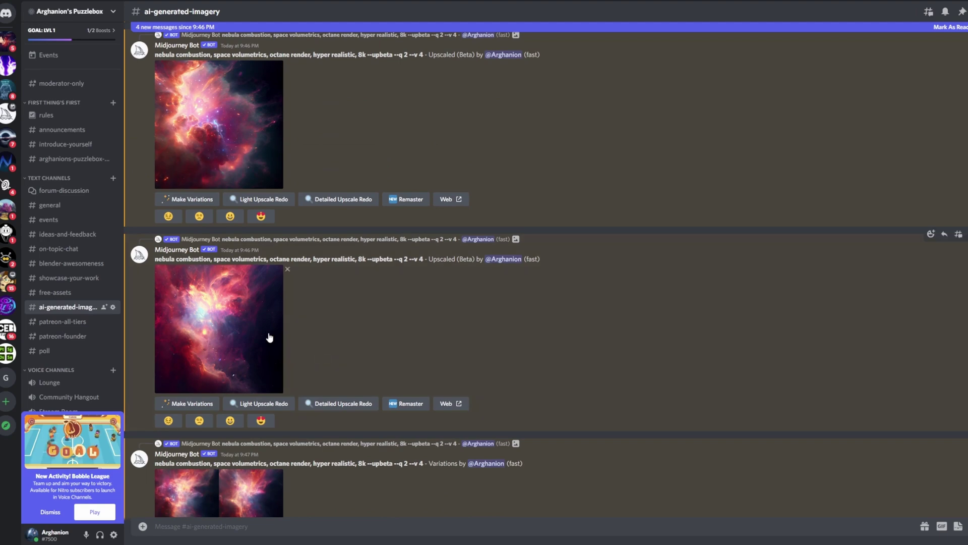
click(268, 336)
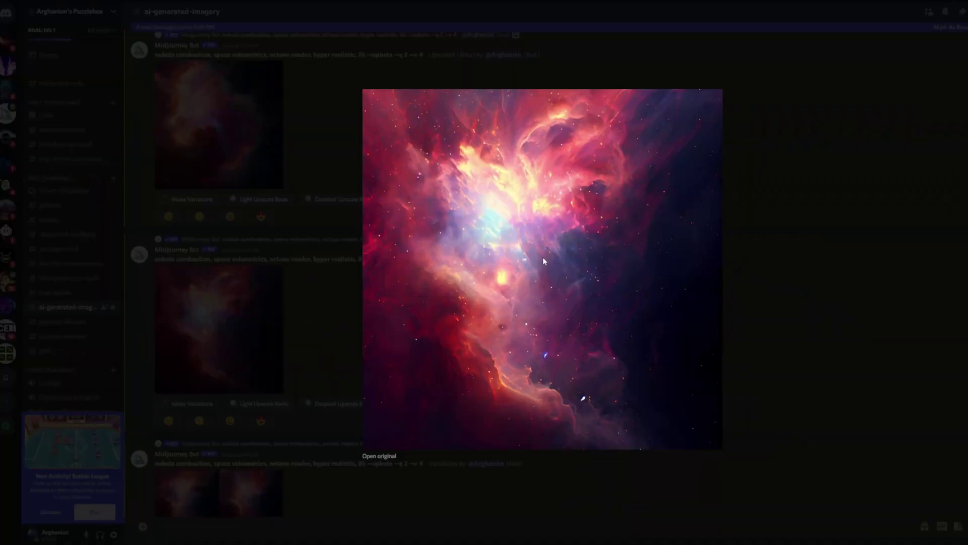
click(310, 291)
scroll(294, 380, down, 3)
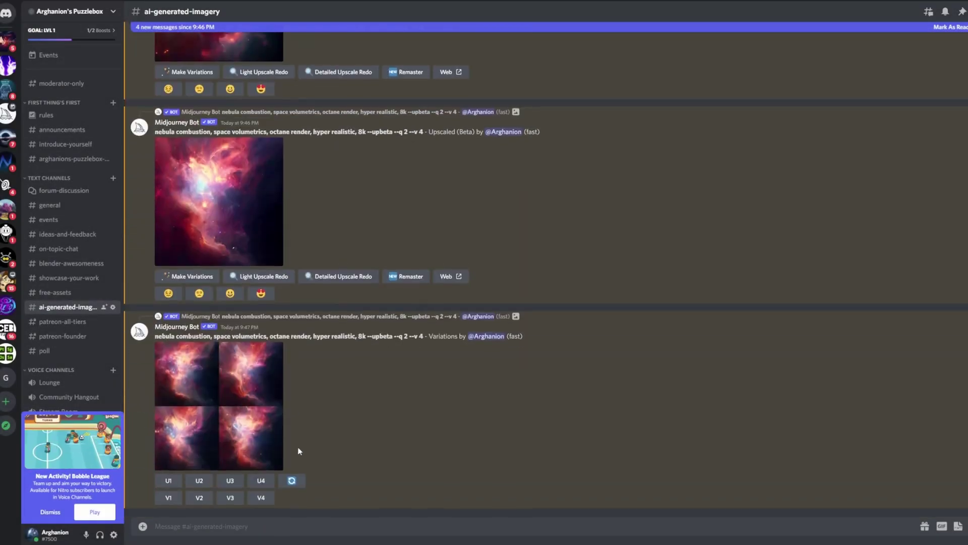
click(262, 405)
click(258, 247)
Request a Detailed Upscale Redo and a Remaster of the upscaled nebula, then view it enlarged.
scroll(305, 226, up, 5)
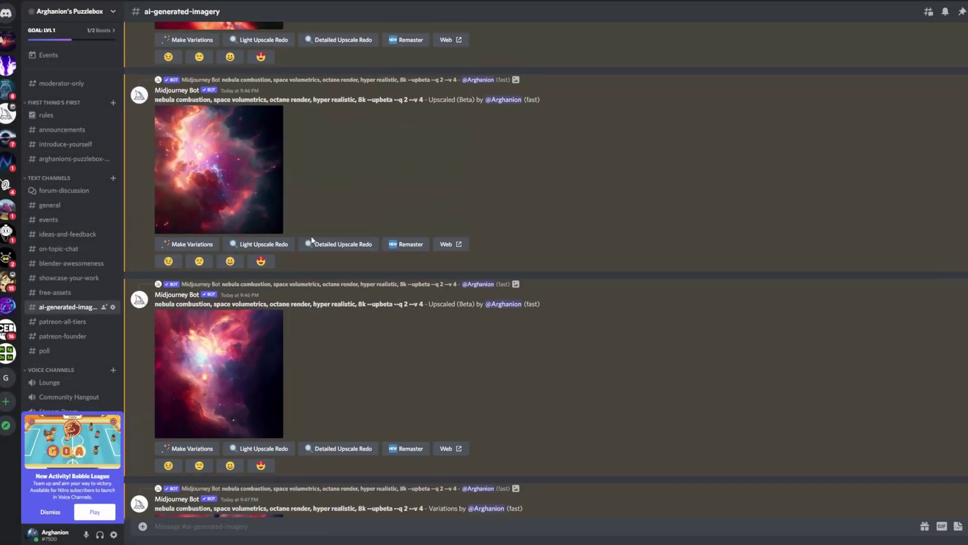
scroll(251, 160, up, 2)
click(249, 177)
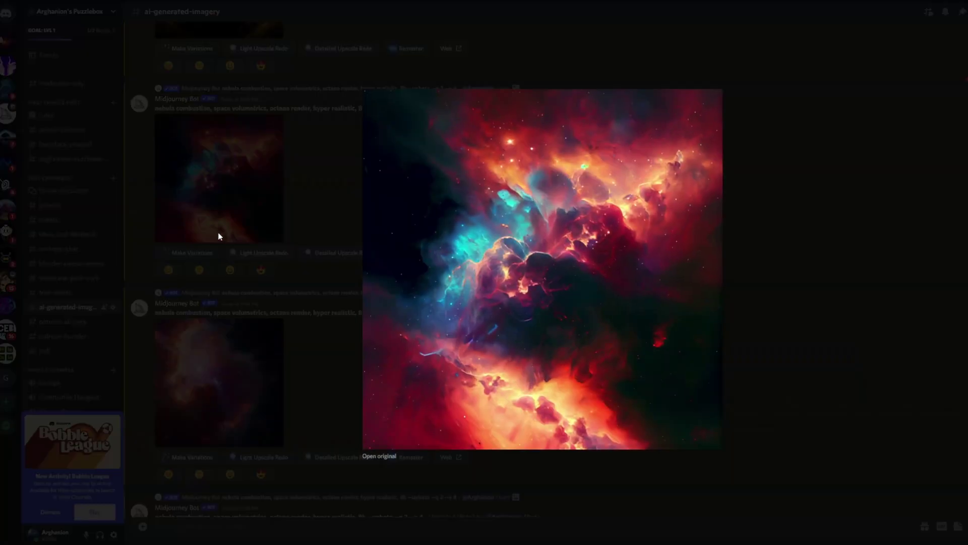
click(322, 259)
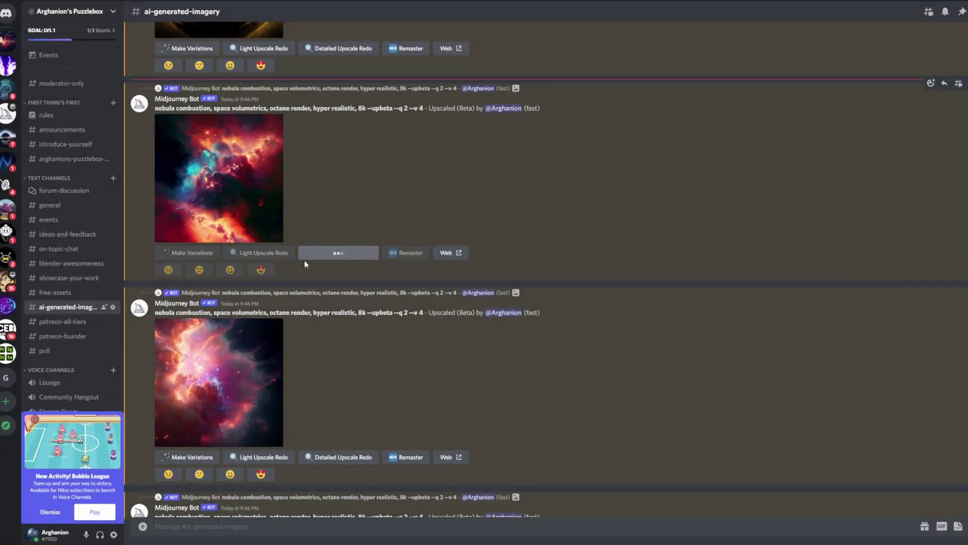
click(338, 252)
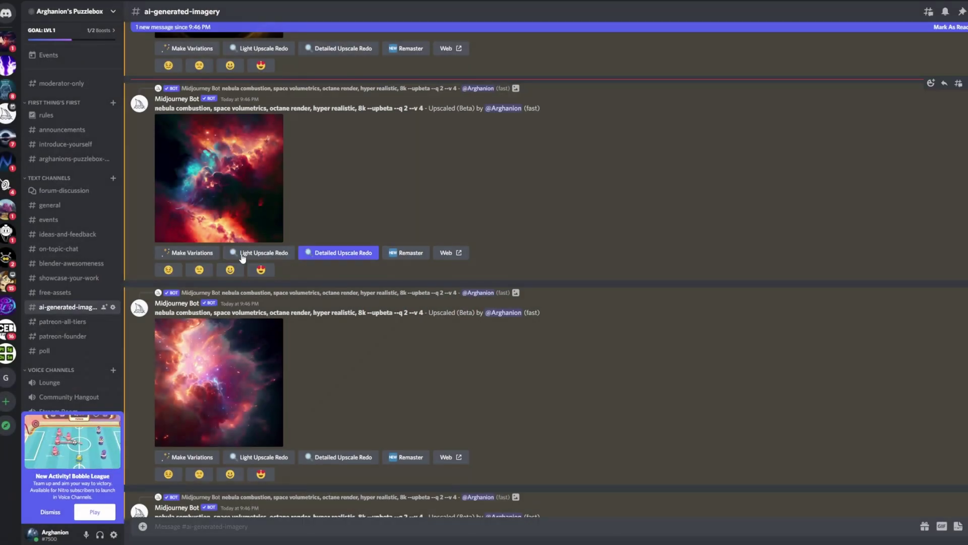
click(418, 261)
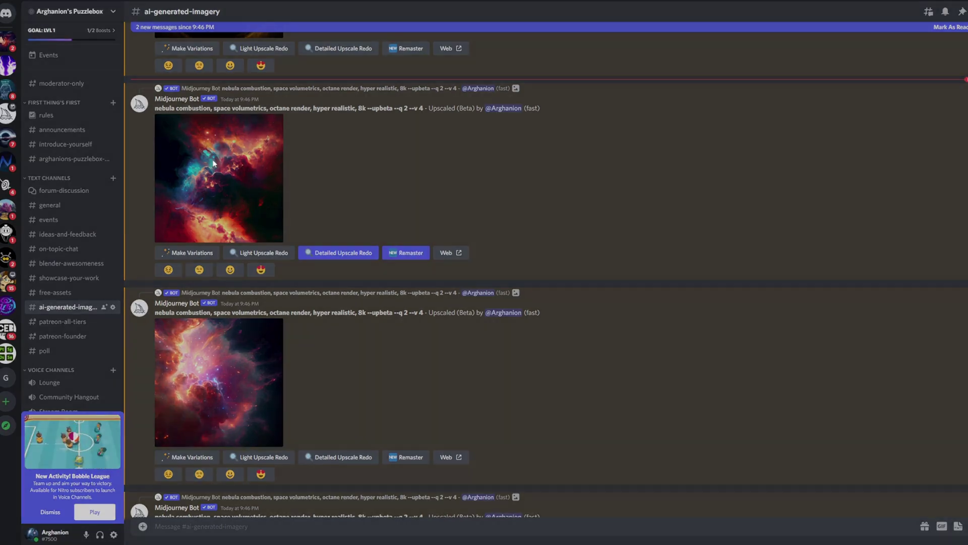
click(214, 163)
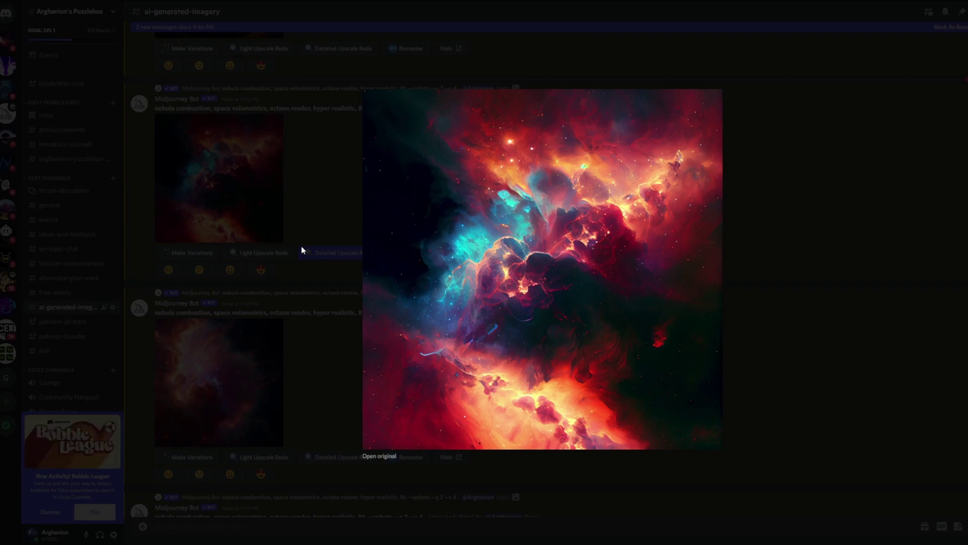
Scroll to the new Upscaling and Remaster messages and preview the in-progress detailed upscale.
click(301, 250)
scroll(320, 307, down, 10)
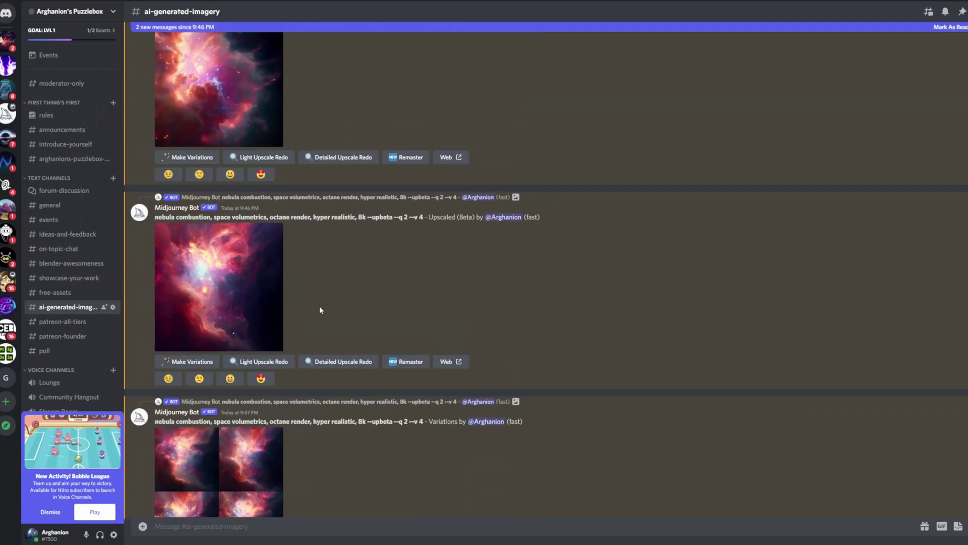
scroll(313, 302, down, 5)
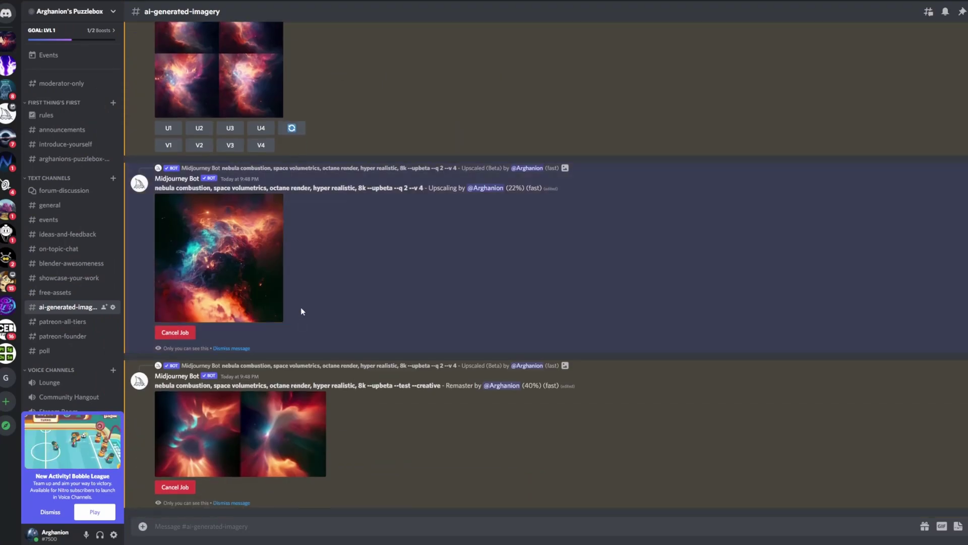
click(209, 254)
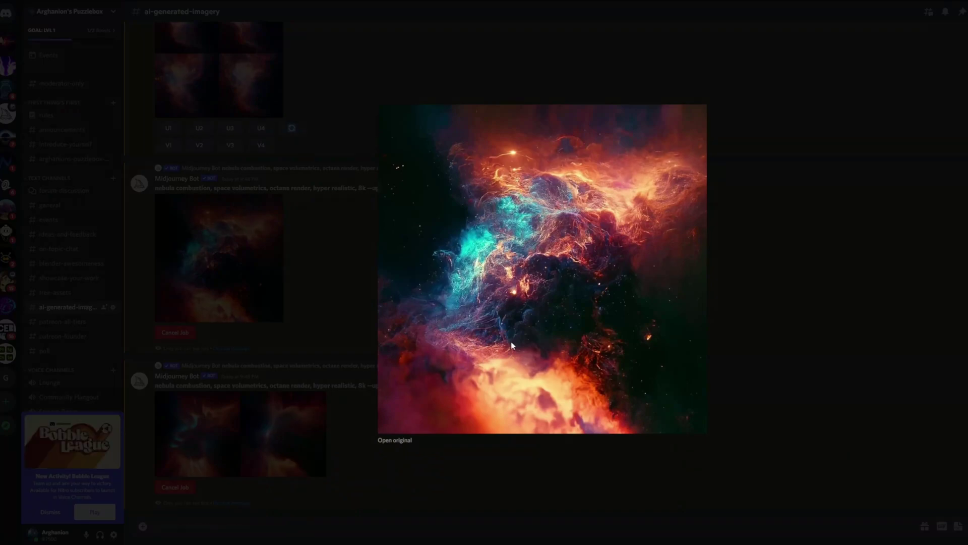
click(353, 258)
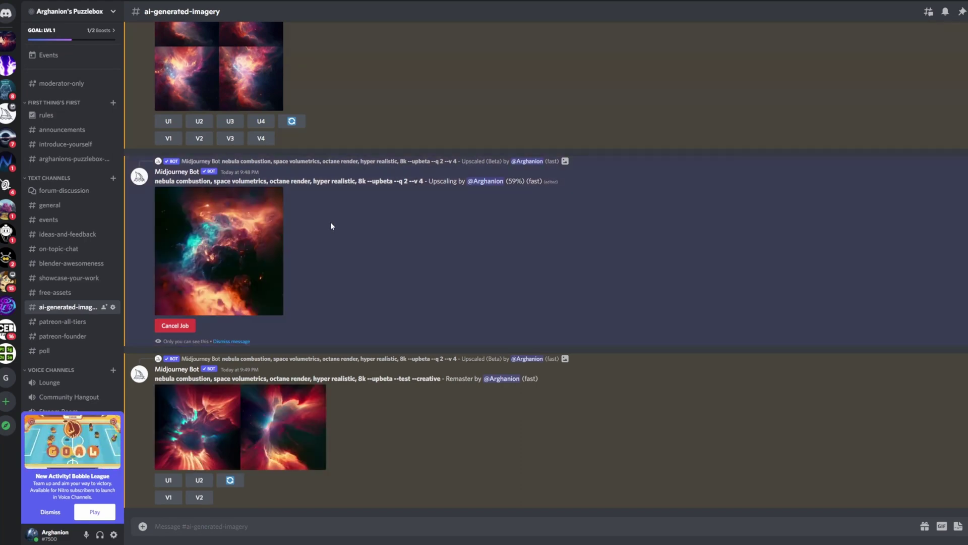
scroll(374, 303, up, 10)
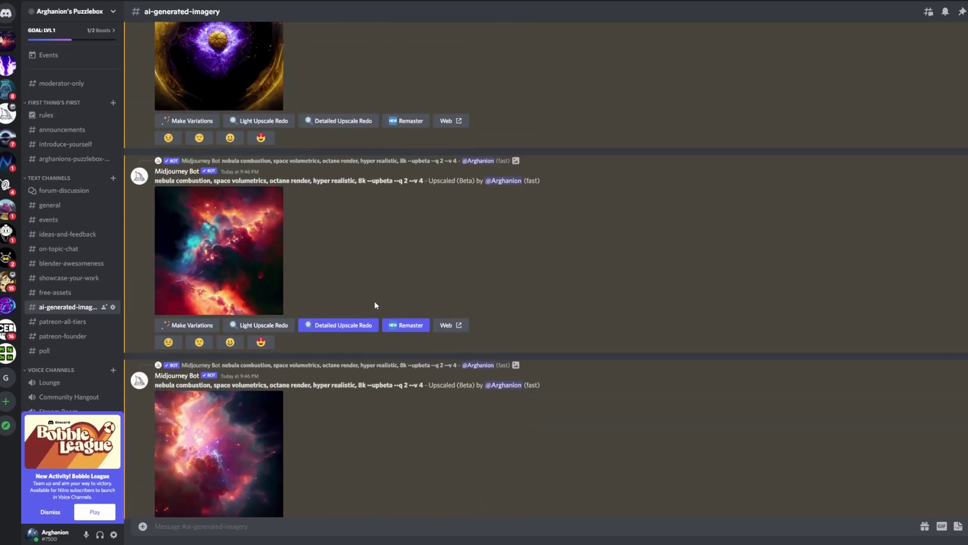
scroll(375, 304, up, 10)
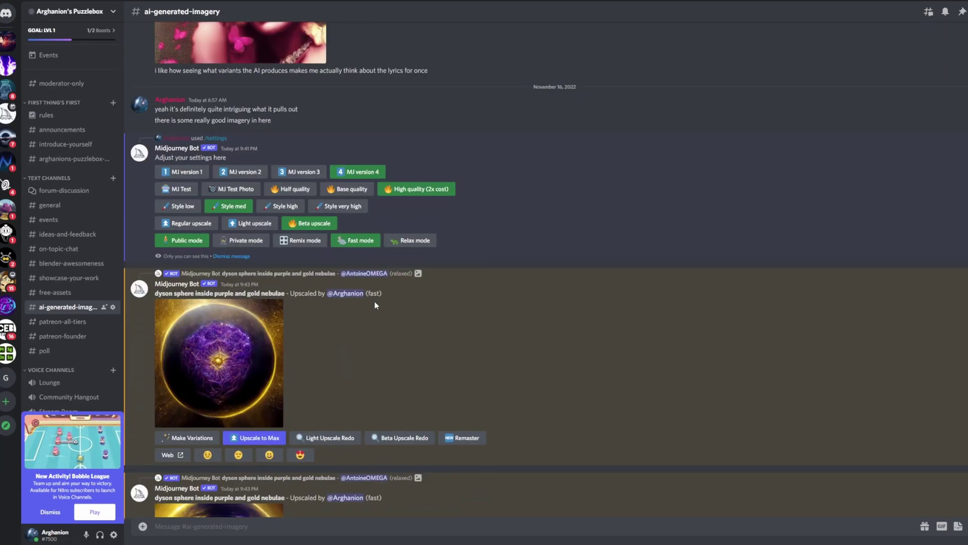
scroll(374, 304, up, 3)
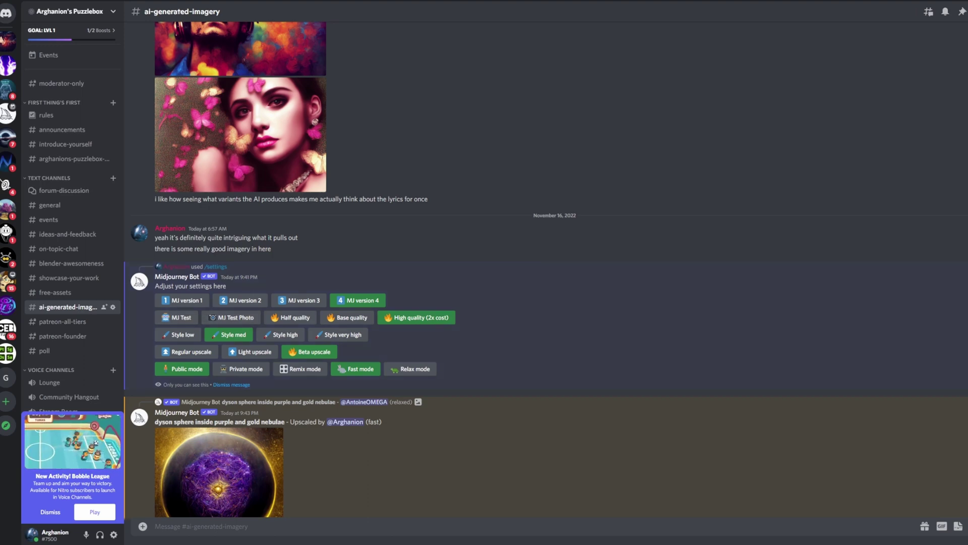
scroll(272, 301, down, 15)
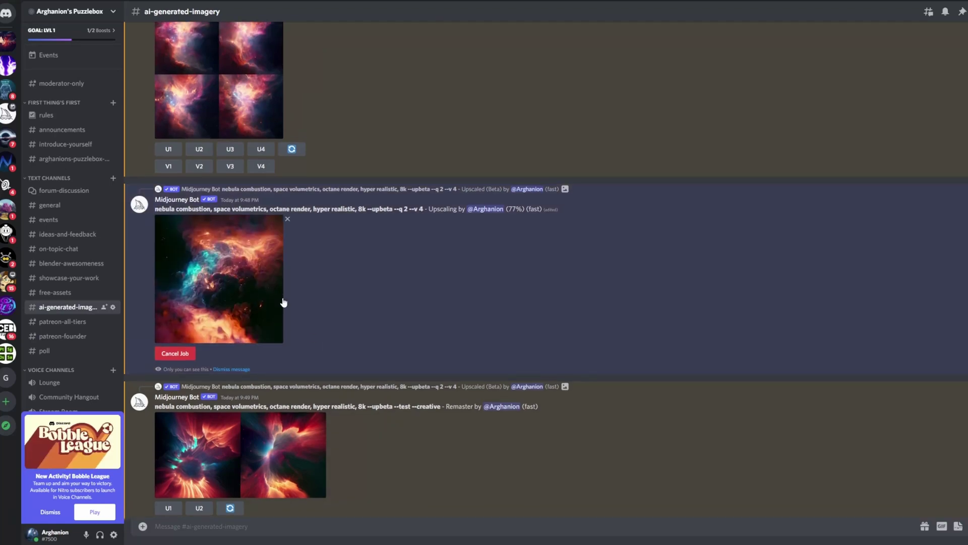
Preview the two-image nebula remaster result enlarged and check the detailed upscale above.
click(252, 438)
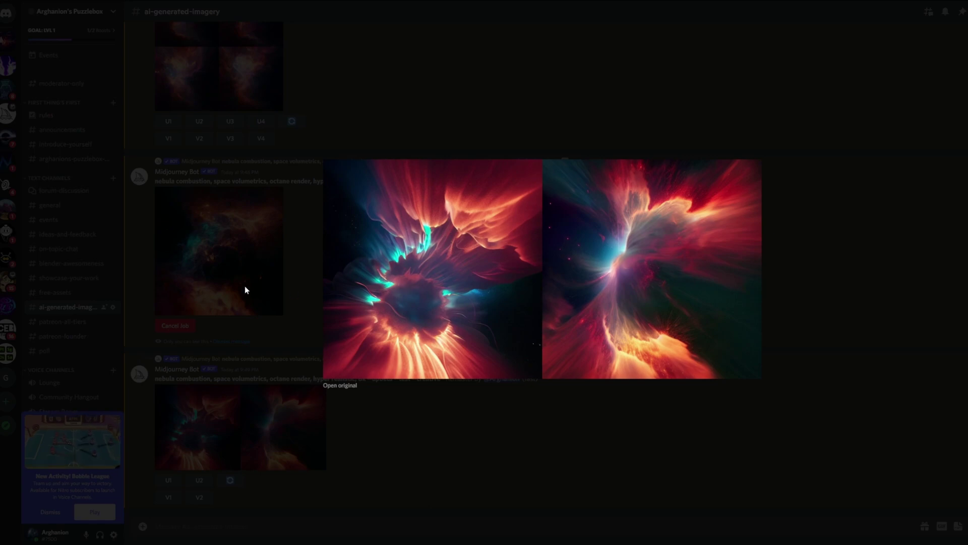
click(245, 289)
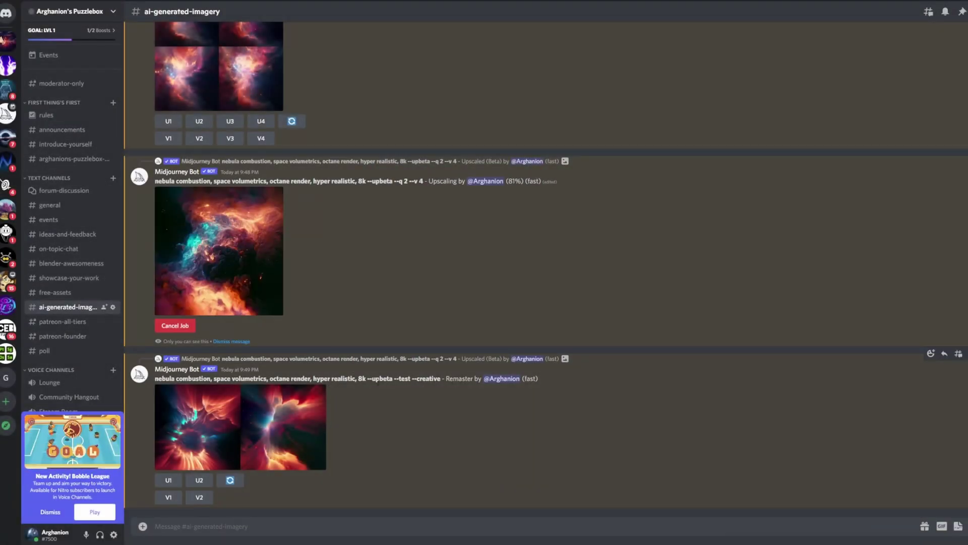
scroll(398, 359, up, 7)
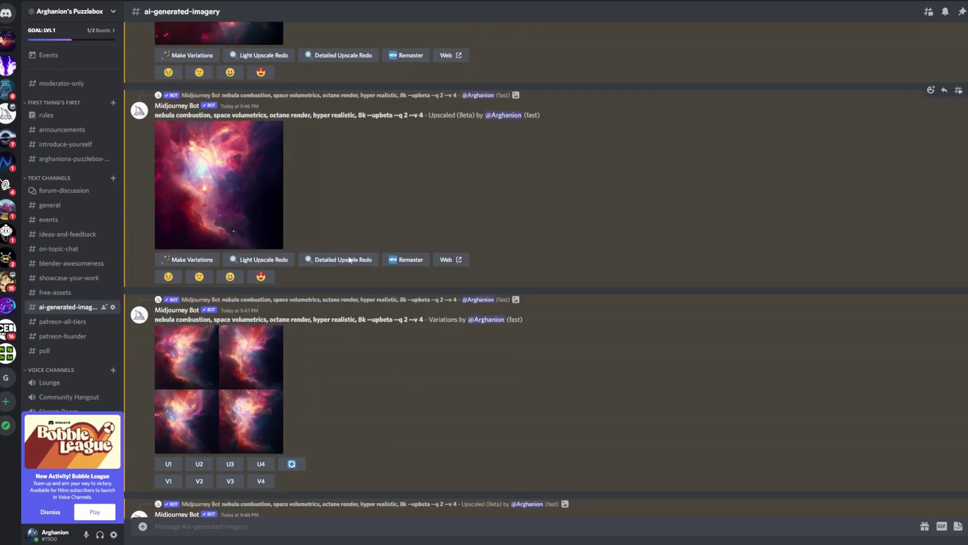
scroll(338, 248, up, 5)
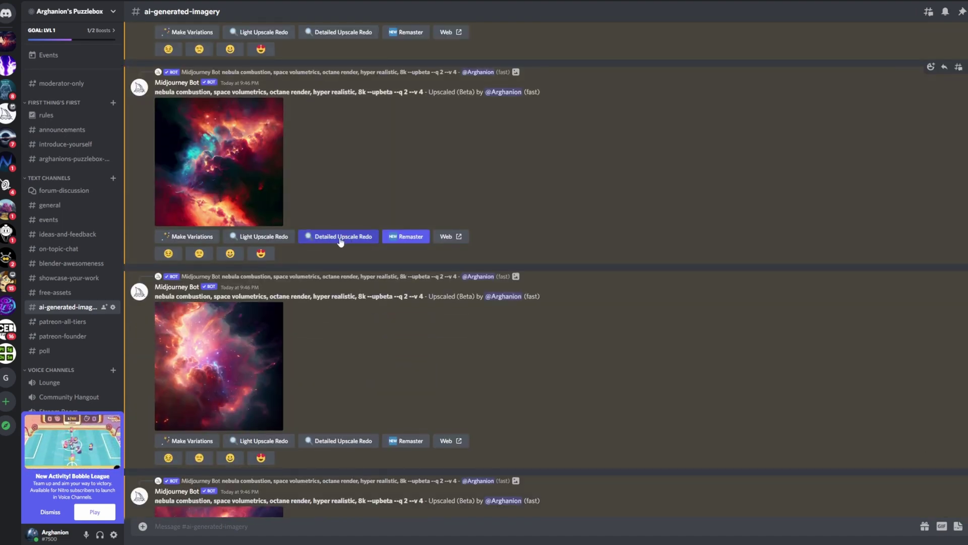
click(340, 240)
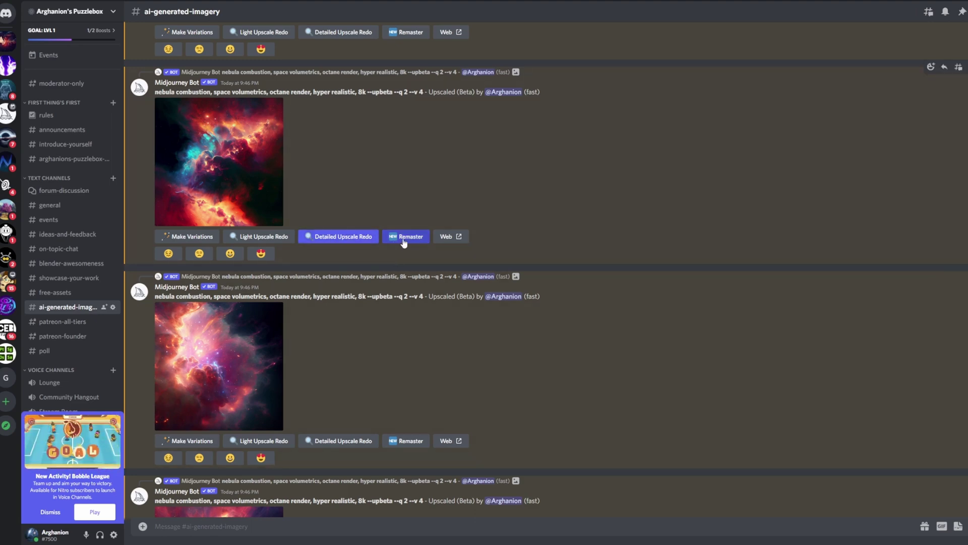
scroll(383, 320, down, 15)
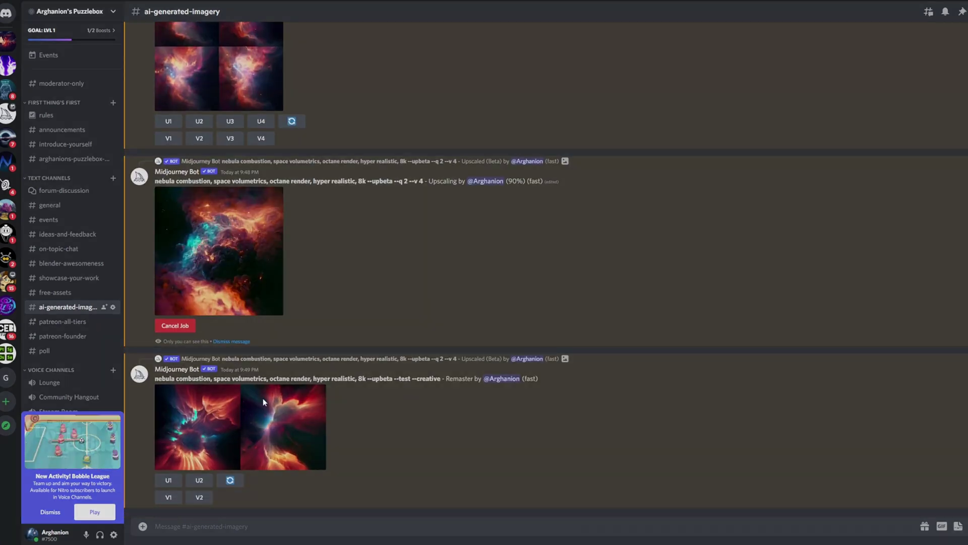
click(262, 402)
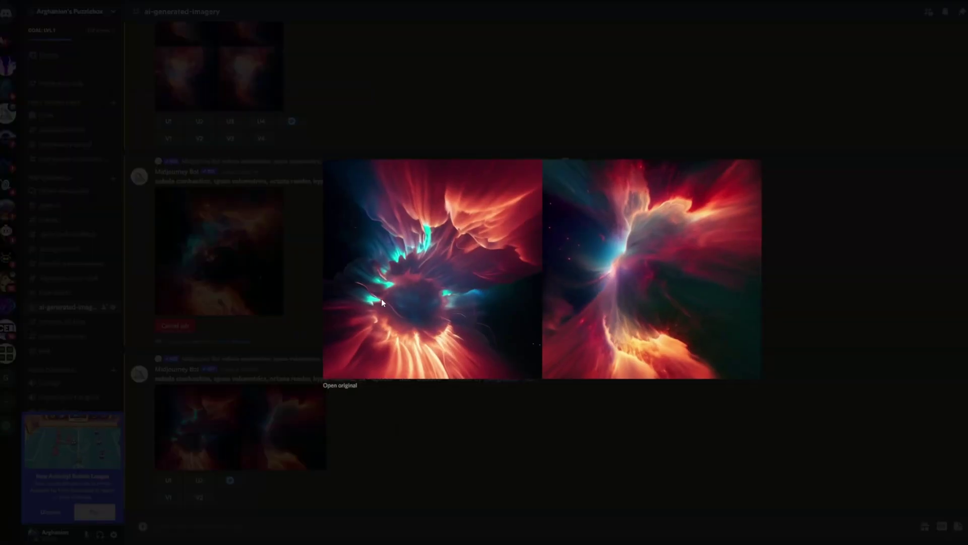
click(302, 316)
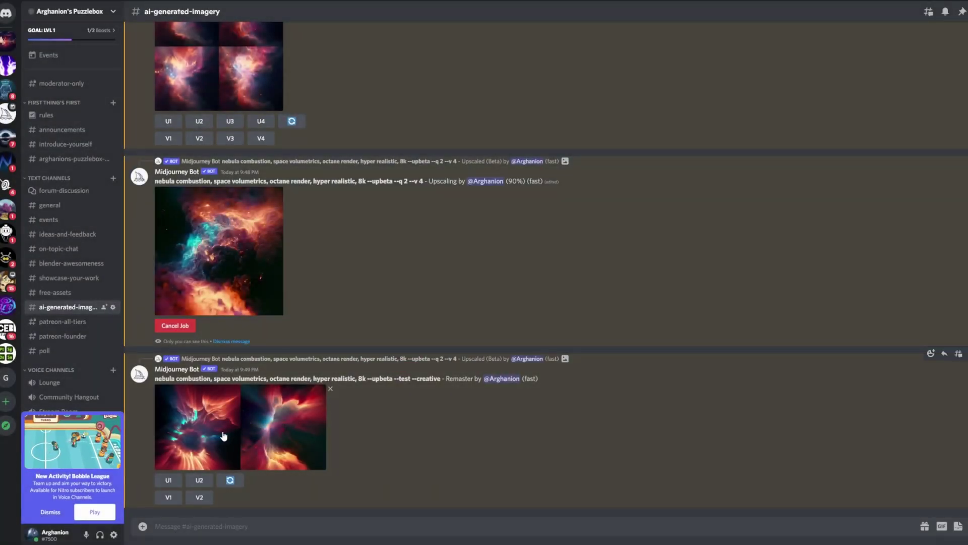
Upscale remaster image #1 with U1 and preview the upscaling result.
click(177, 482)
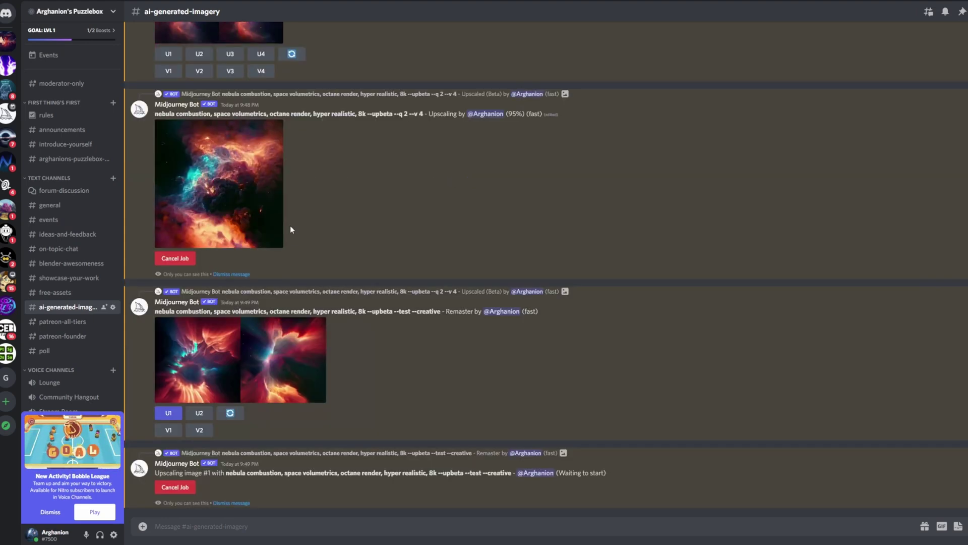
click(267, 210)
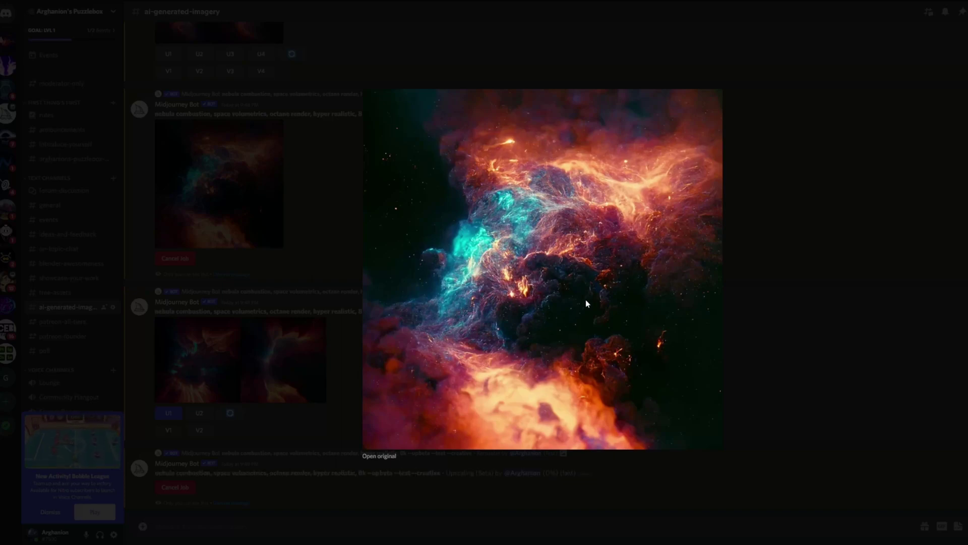
click(300, 255)
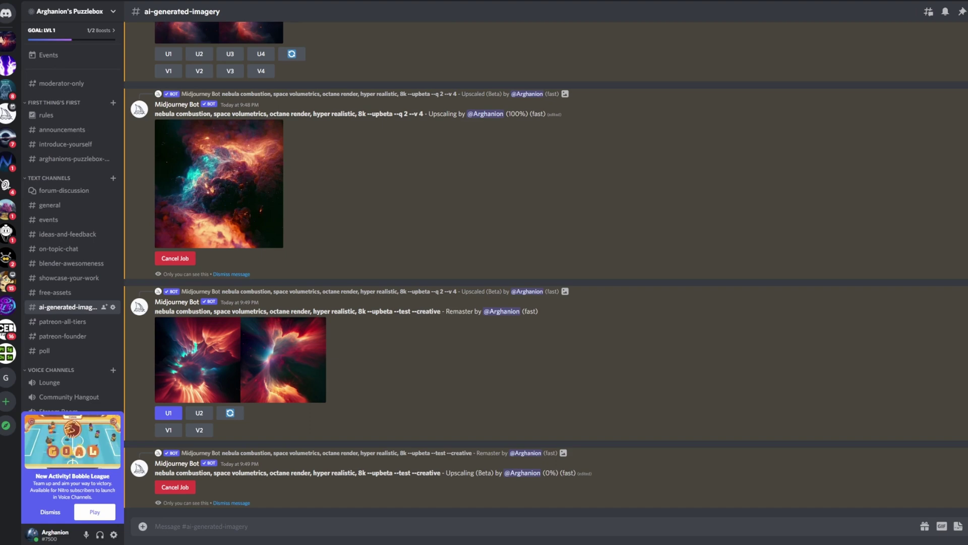
click(221, 190)
click(331, 225)
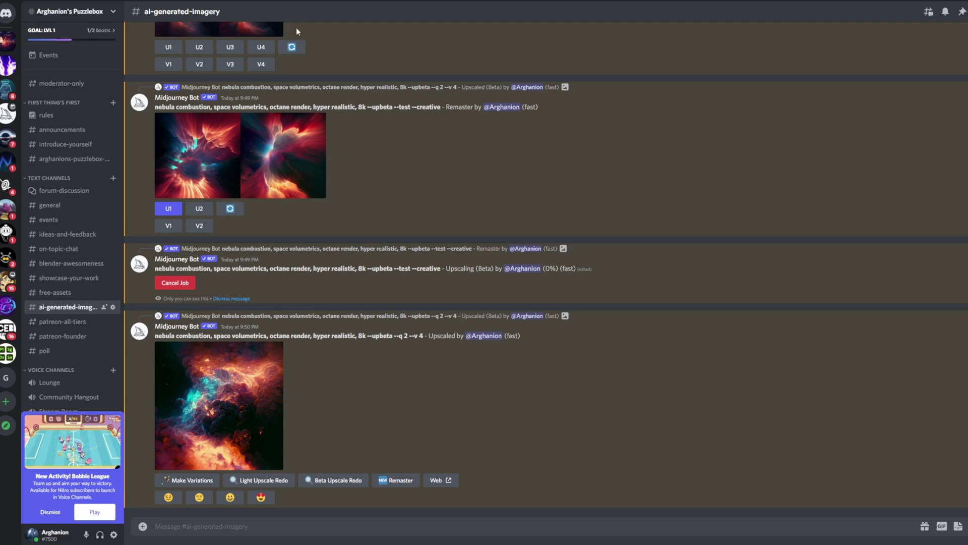
Open Animated Nebula Skyboxes Volume 1 from the ArtStation store and view its third to fifth preview images.
key(alt+Tab)
drag(511, 108, 249, 30)
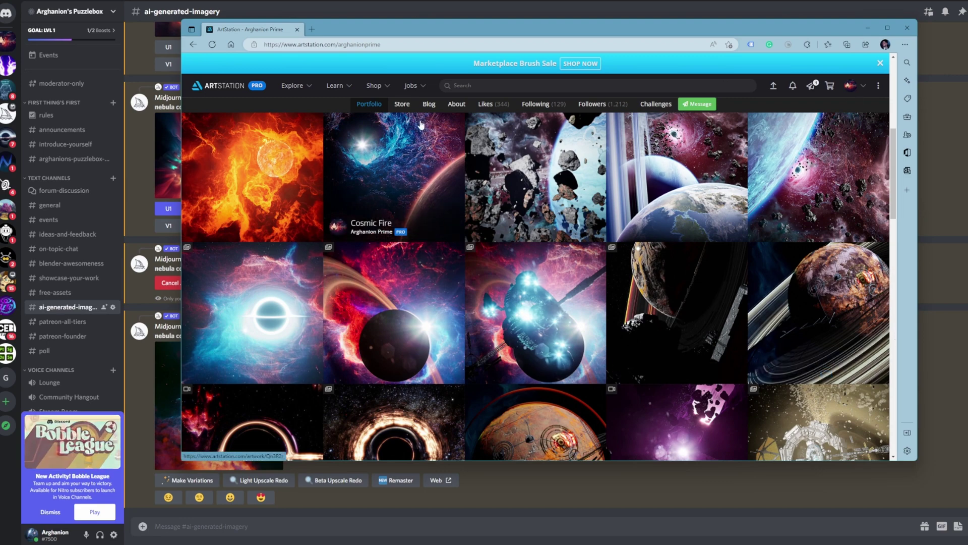
click(402, 104)
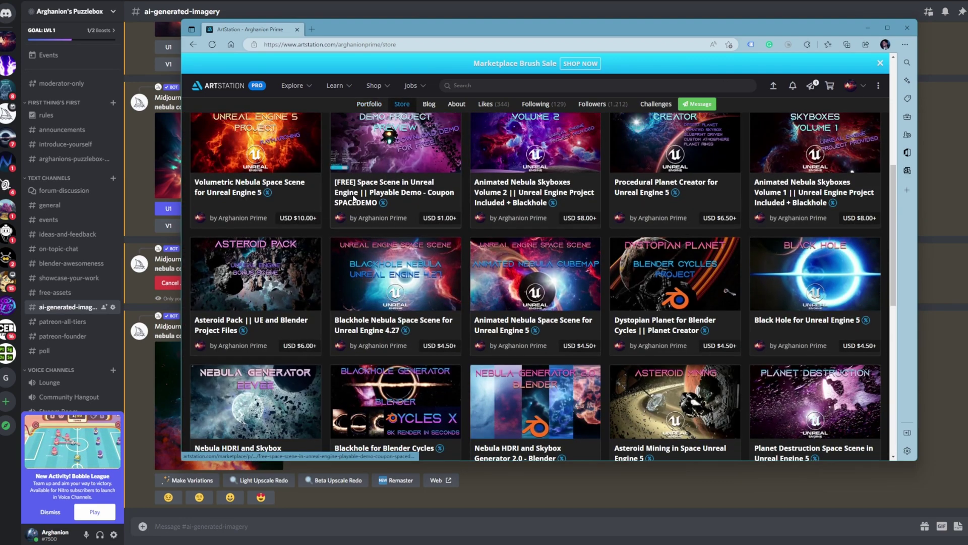
scroll(815, 322, down, 1)
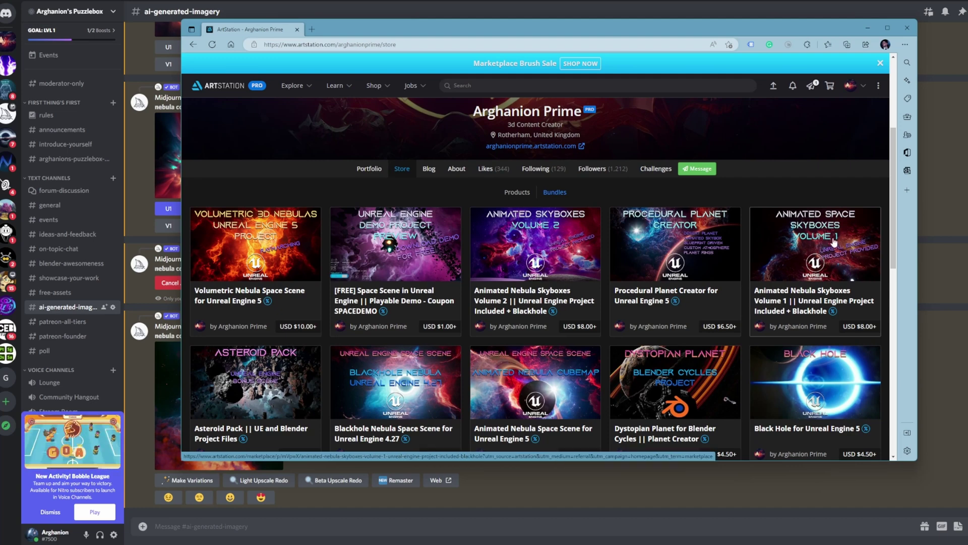
click(833, 237)
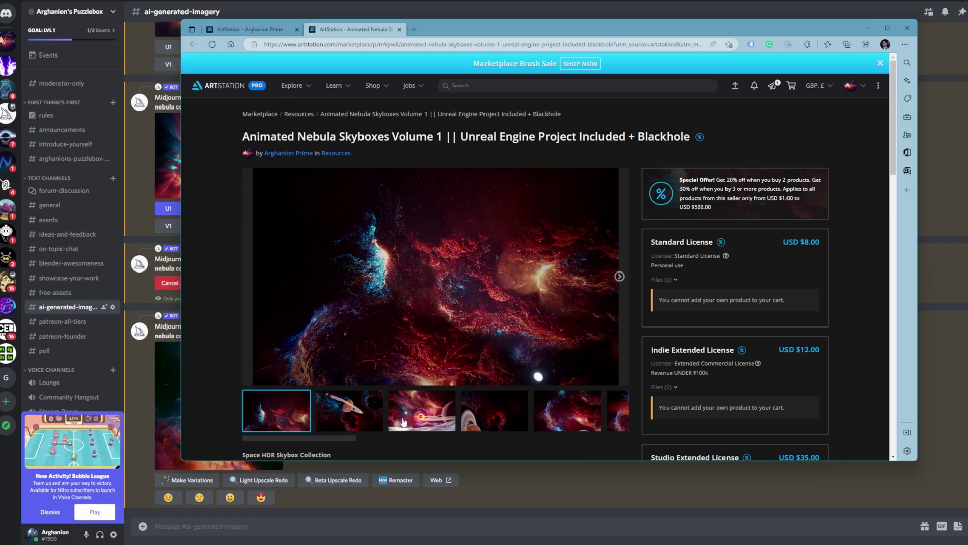
click(403, 421)
click(471, 409)
click(553, 415)
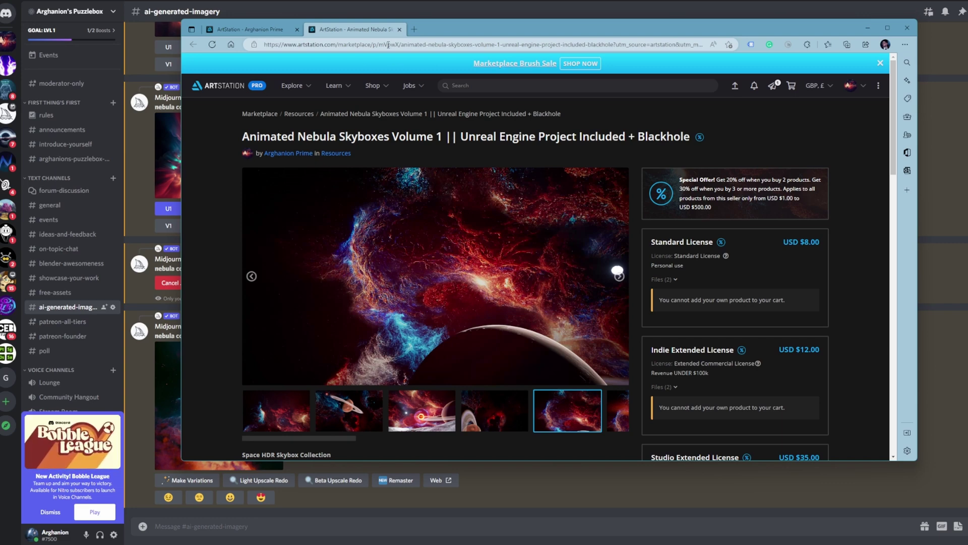
click(536, 18)
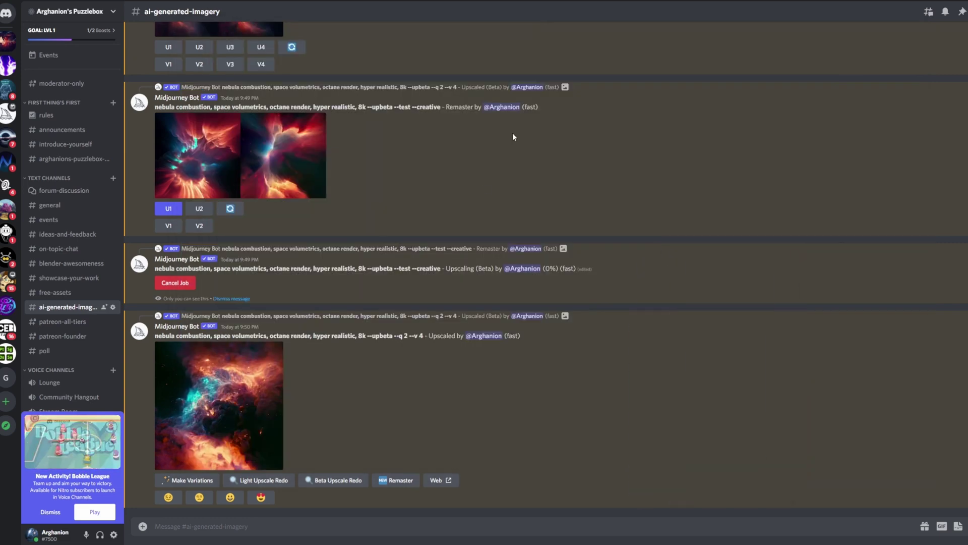
Enlarge the bottom upscaled nebula and the lower remastered nebula to compare them.
click(231, 403)
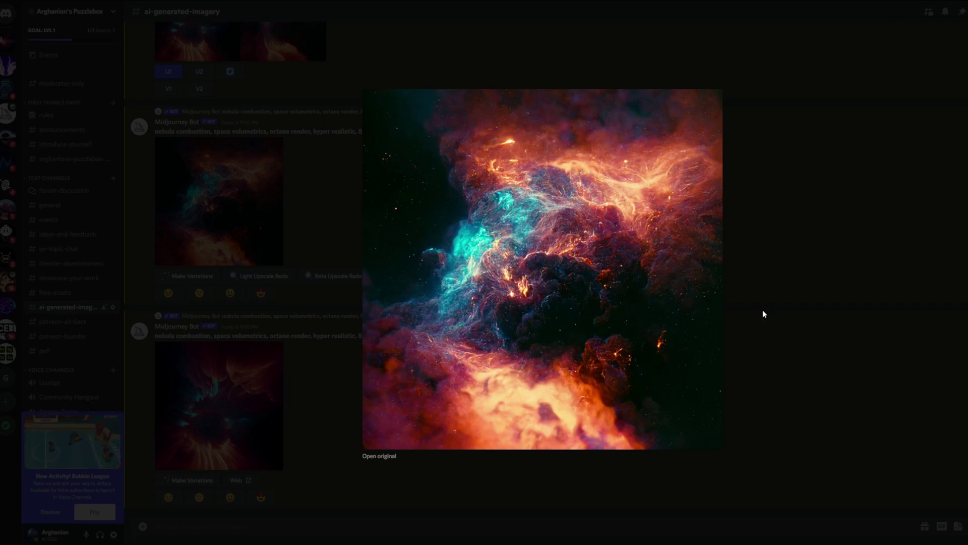
click(807, 323)
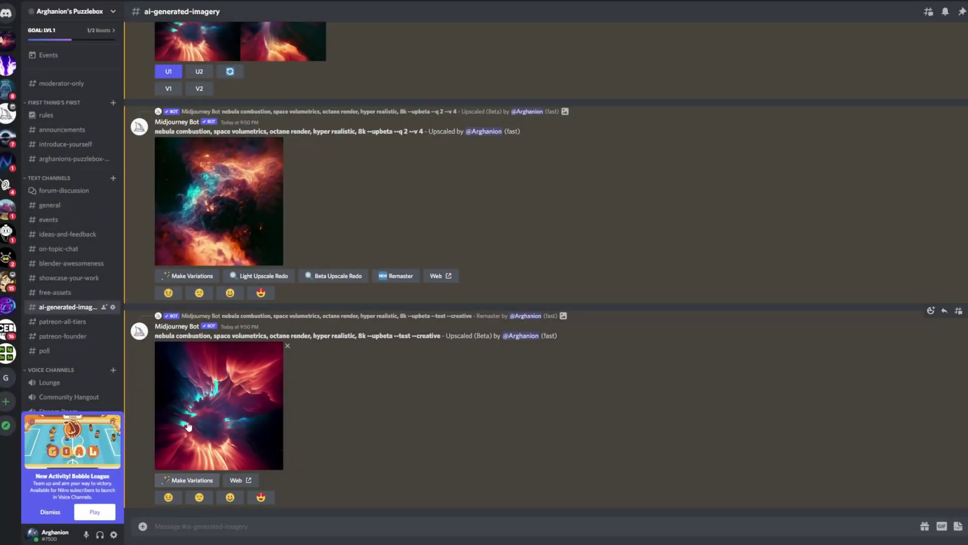
click(188, 426)
click(266, 424)
click(229, 421)
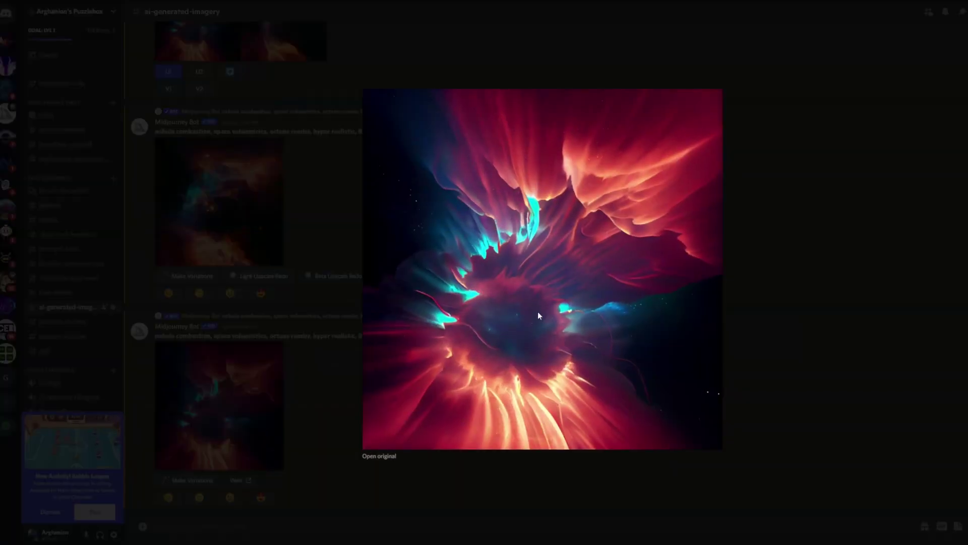
click(282, 272)
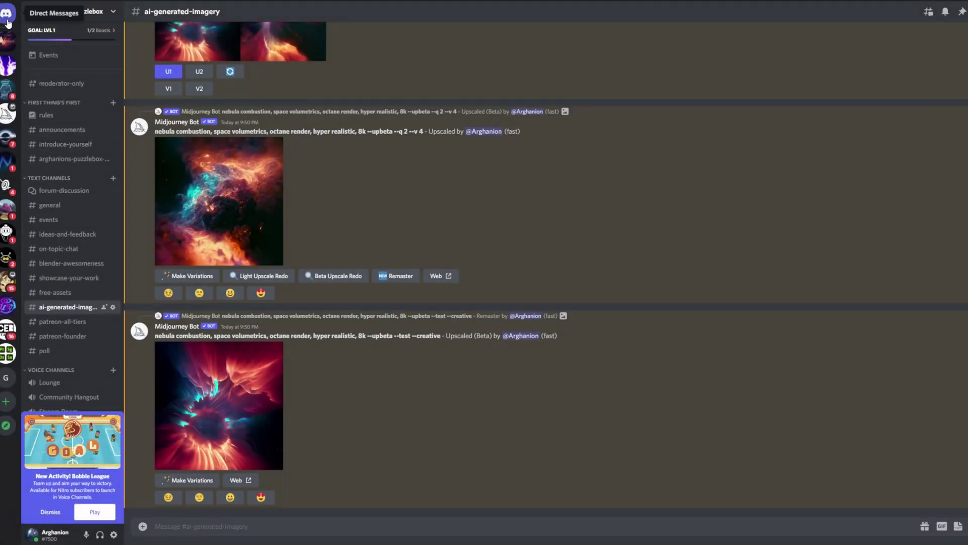
Return to the Midjourney Bot DM and enlarge the silky combustion nebula image.
key(alt+Left)
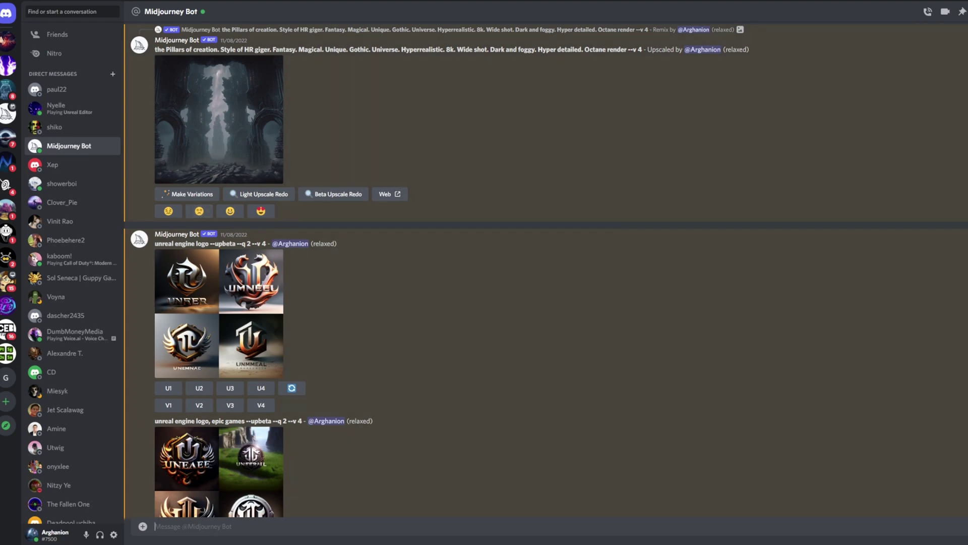
scroll(546, 270, down, 15)
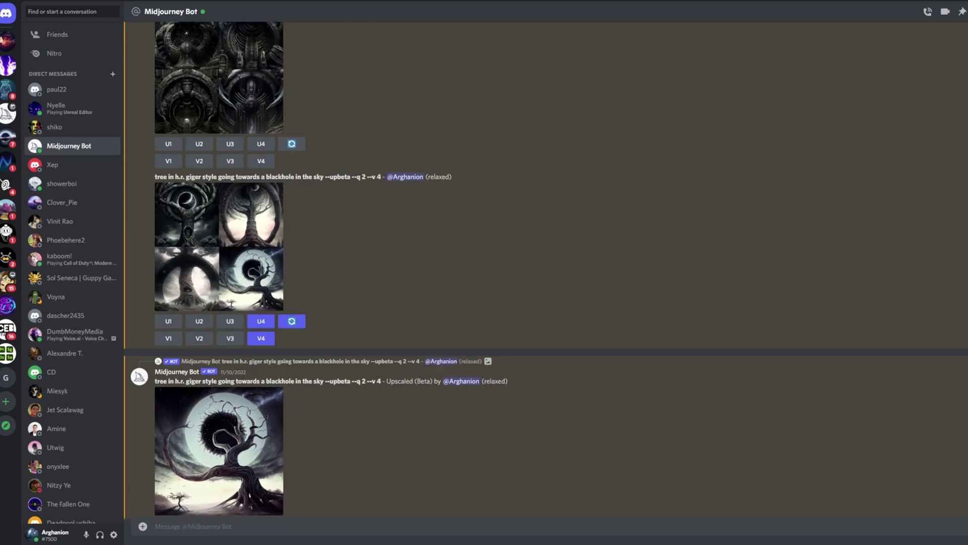
scroll(394, 334, up, 10)
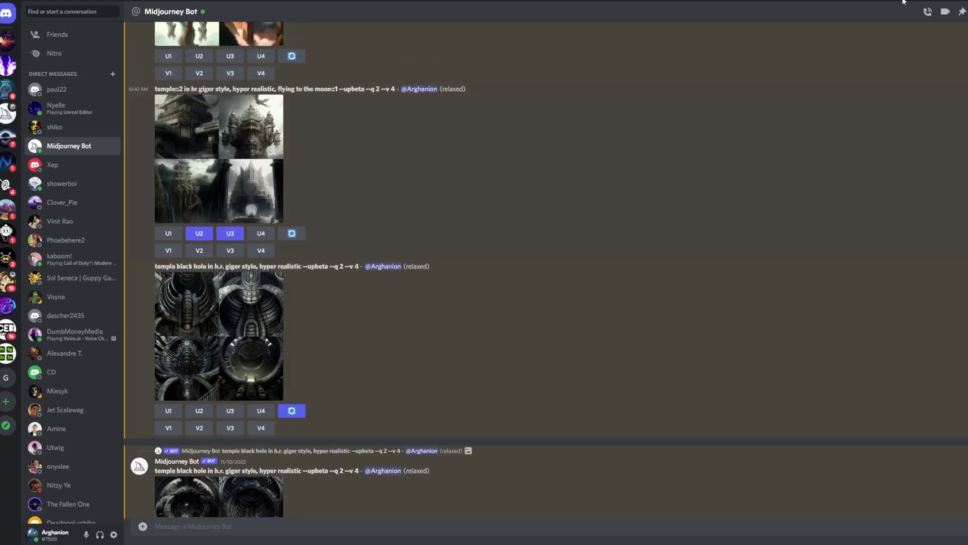
scroll(546, 269, down, 5)
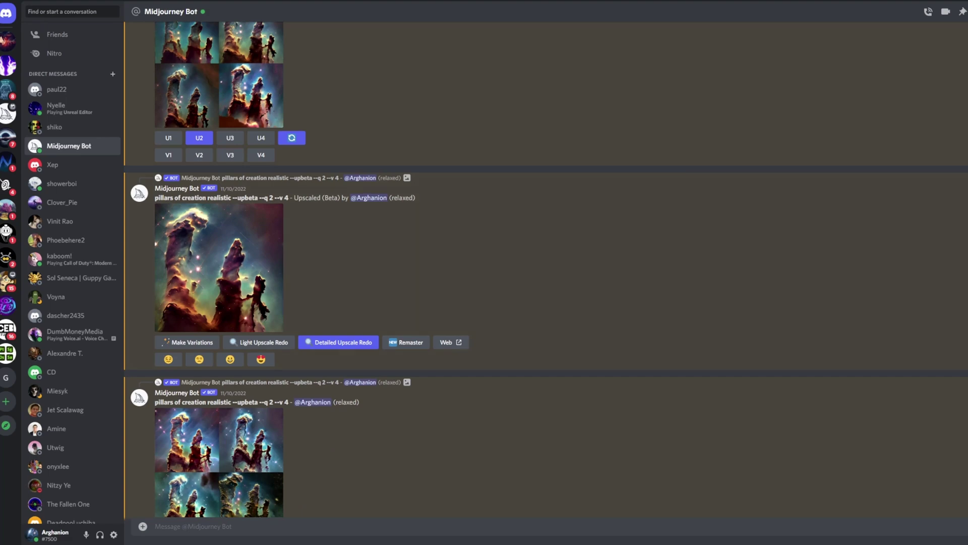
scroll(546, 269, up, 6)
scroll(546, 269, up, 10)
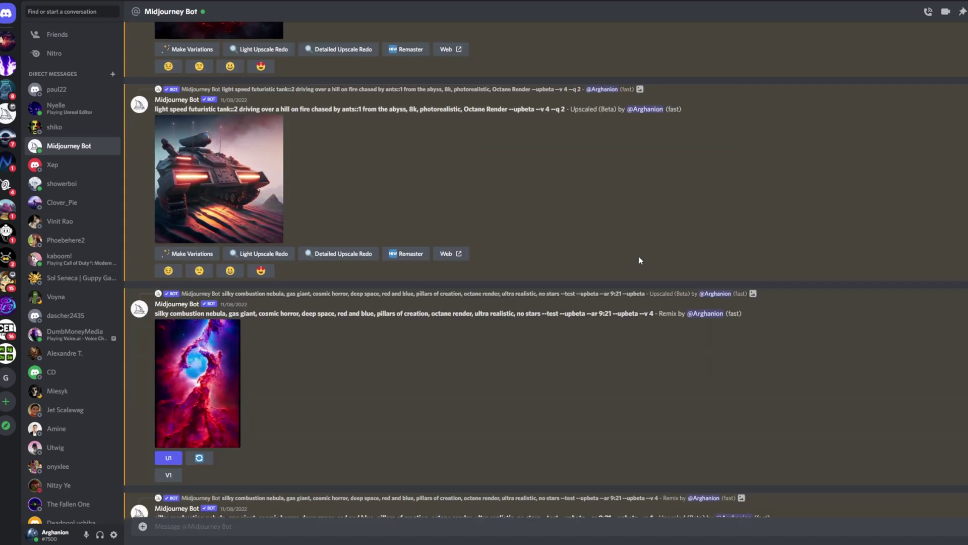
scroll(397, 251, down, 5)
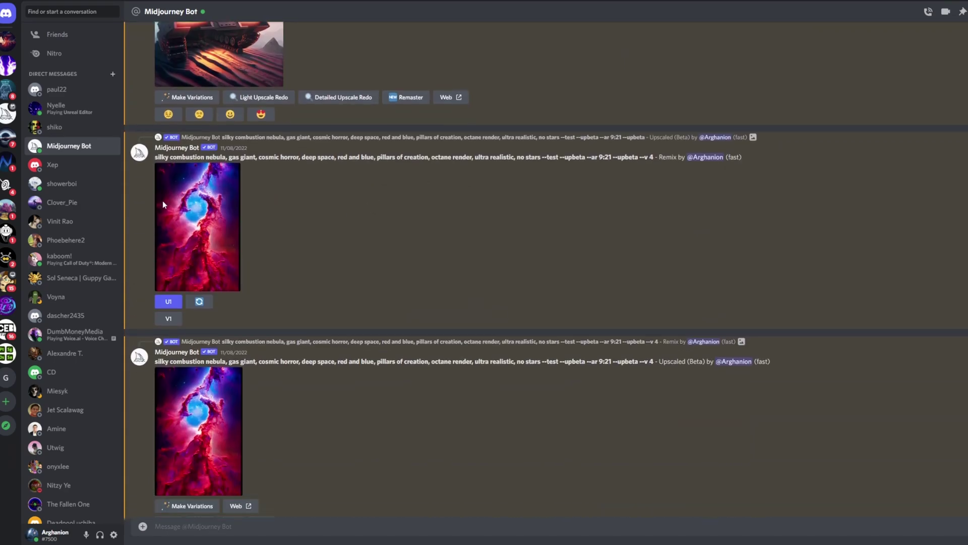
click(163, 201)
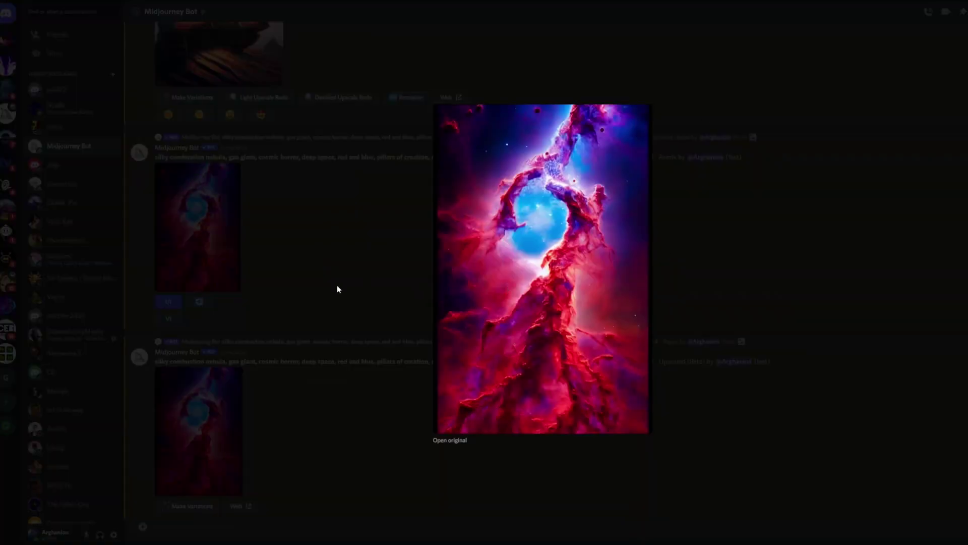
click(323, 263)
Scroll through nearby generations and preview the black-hole nebula upscale enlarged.
scroll(327, 323, down, 5)
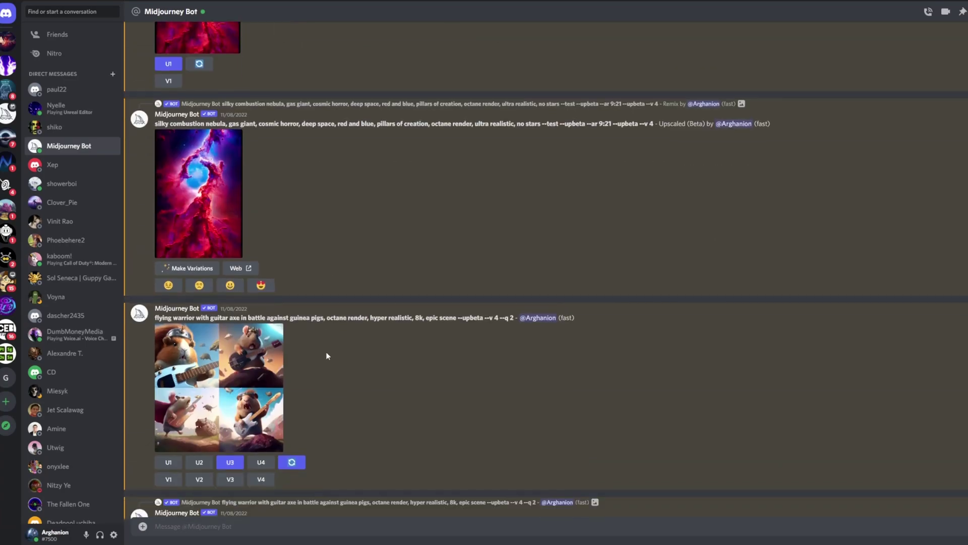
scroll(324, 349, down, 6)
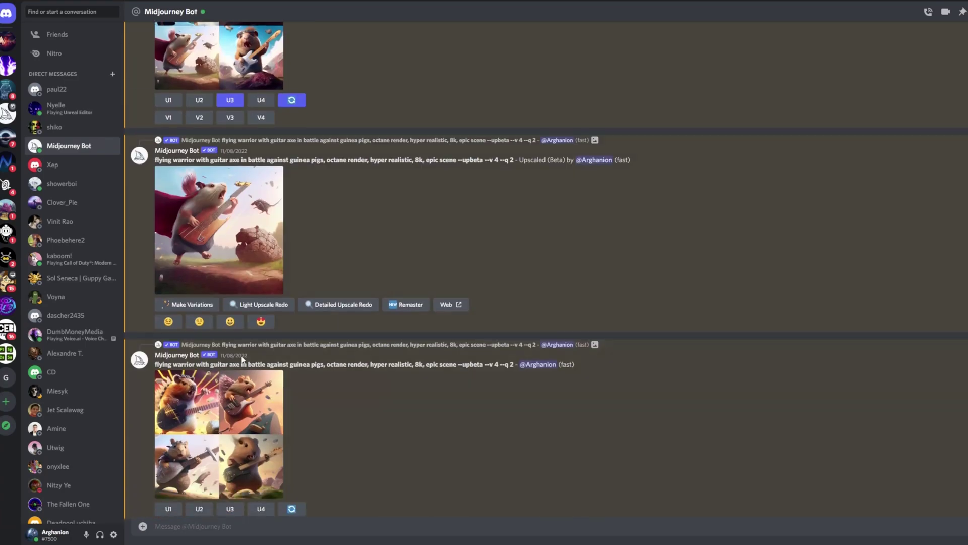
scroll(208, 336, up, 4)
scroll(209, 336, up, 20)
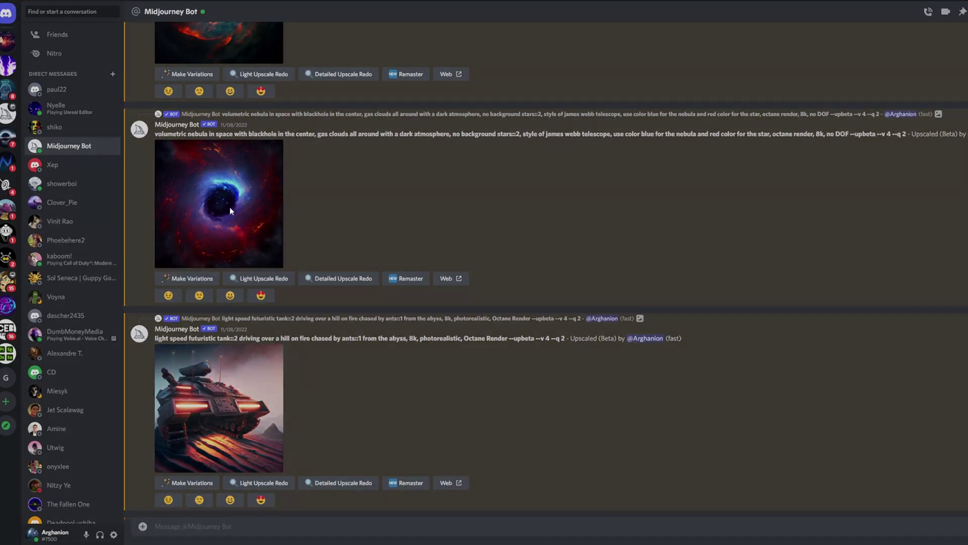
click(229, 207)
click(264, 205)
scroll(295, 228, up, 15)
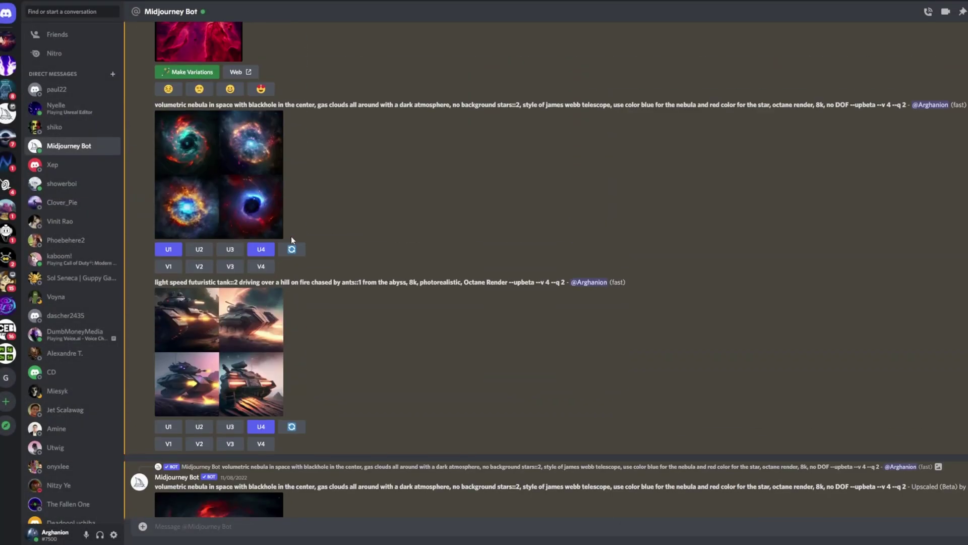
scroll(175, 257, up, 5)
View the full-size silky combustion nebula original in Edge top to bottom, then return to Discord.
click(212, 343)
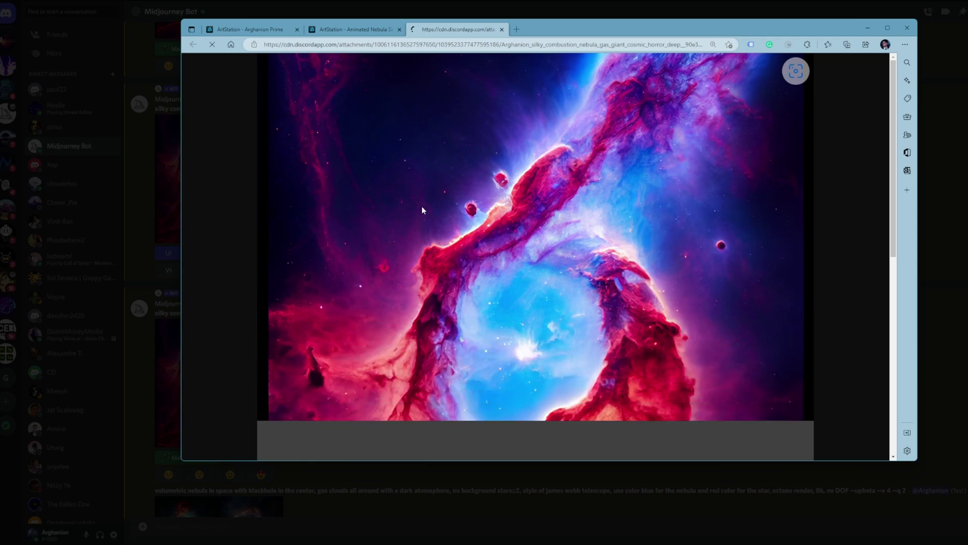
scroll(529, 223, down, 5)
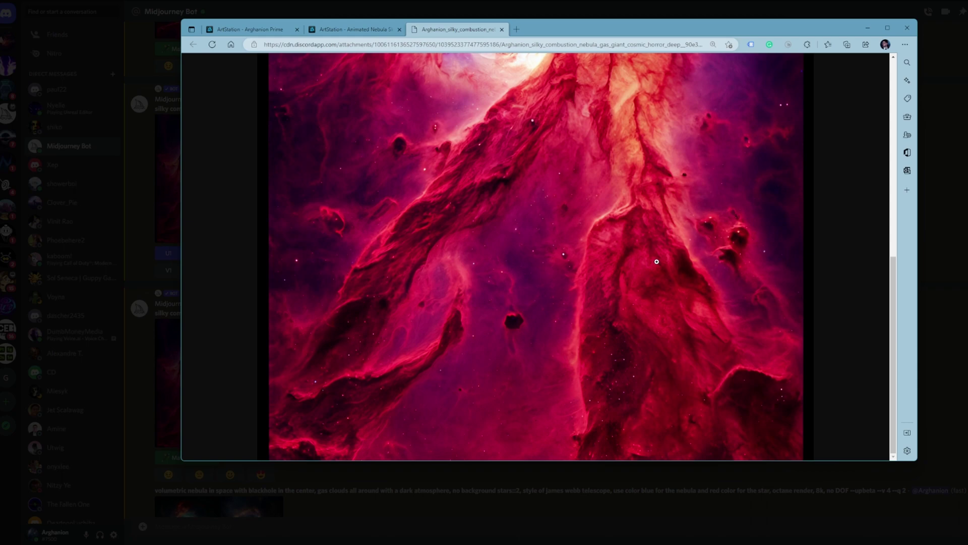
click(668, 16)
Enlarge the upscaled Santa cat portrait, then the Santa dog grid, for a closer look.
scroll(438, 301, up, 2)
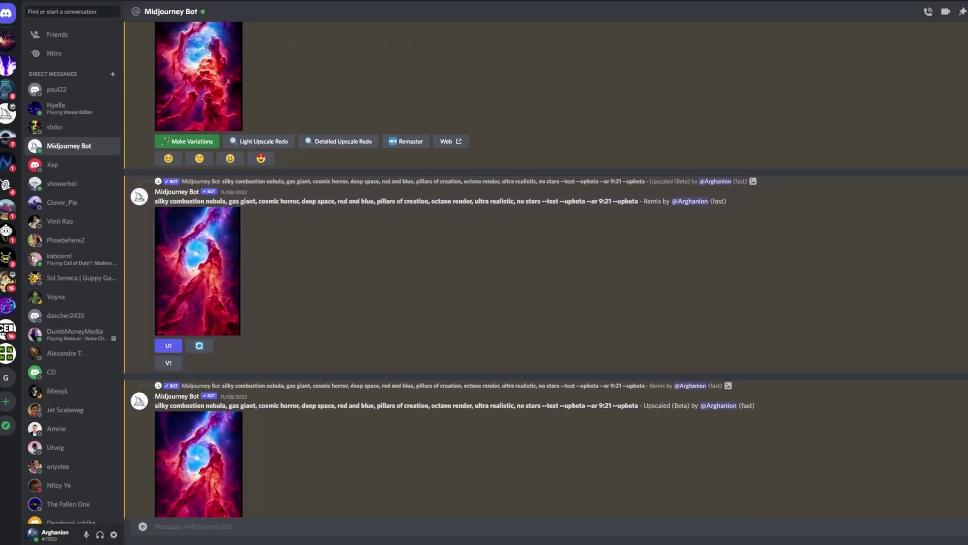
scroll(518, 450, down, 20)
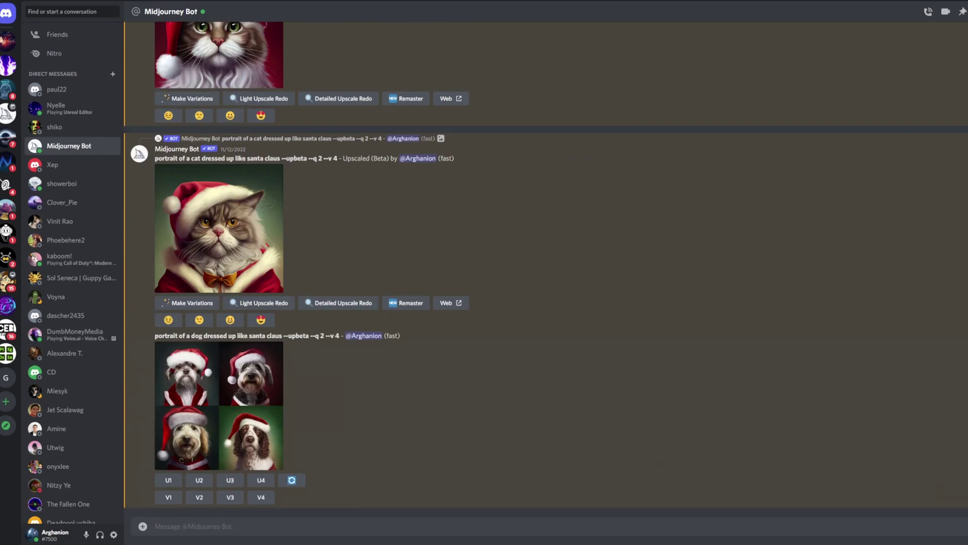
click(241, 255)
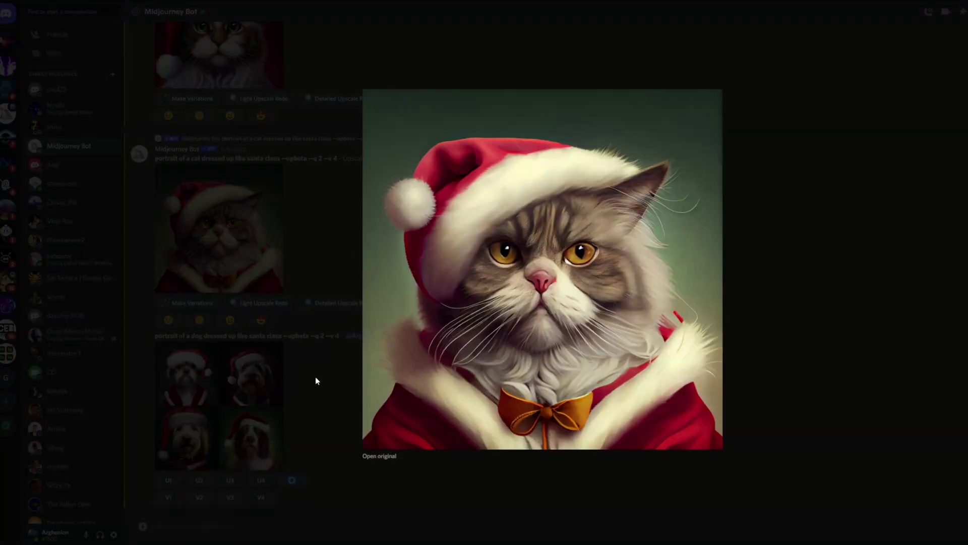
click(316, 378)
click(224, 411)
click(301, 210)
Enlarge the four Santa Claus portraits, then scroll back up through the chat.
scroll(301, 204, up, 10)
scroll(262, 241, up, 10)
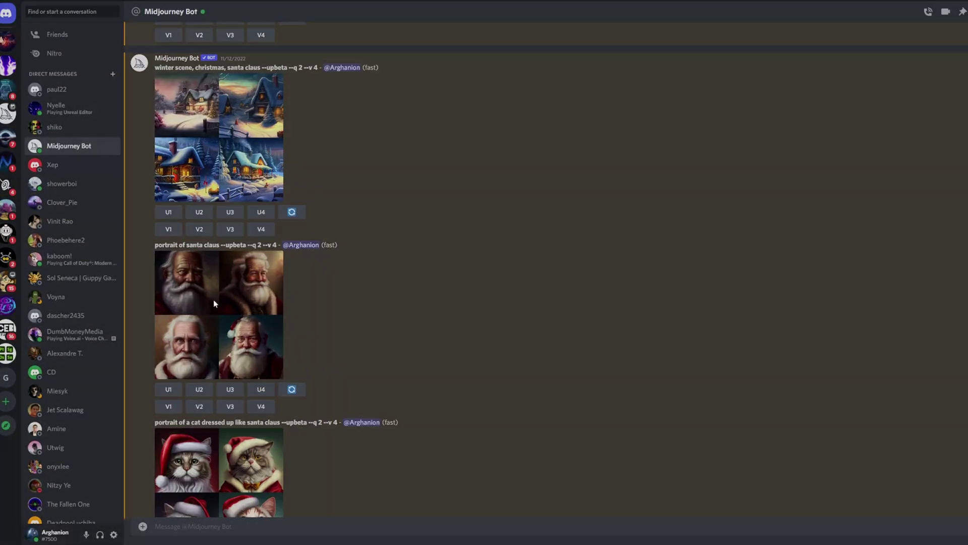
click(213, 300)
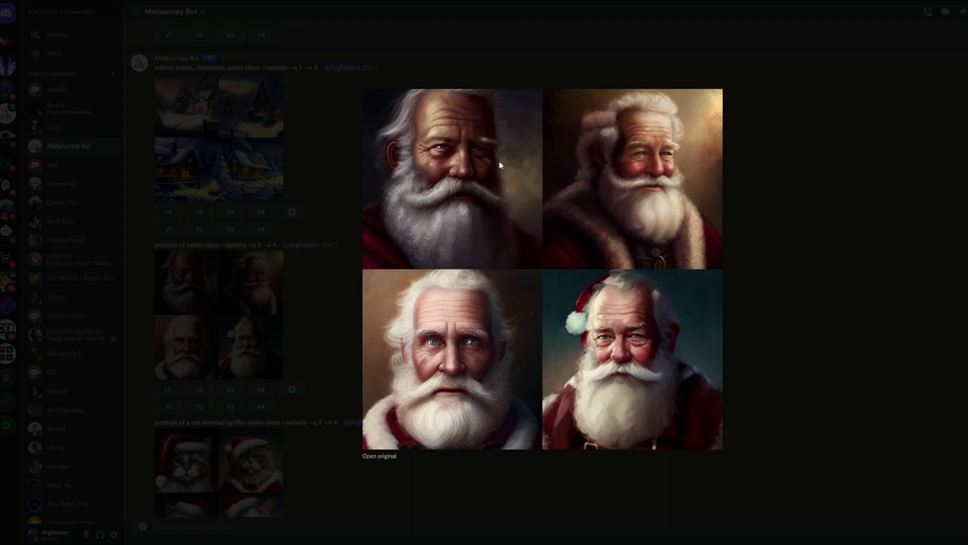
click(125, 123)
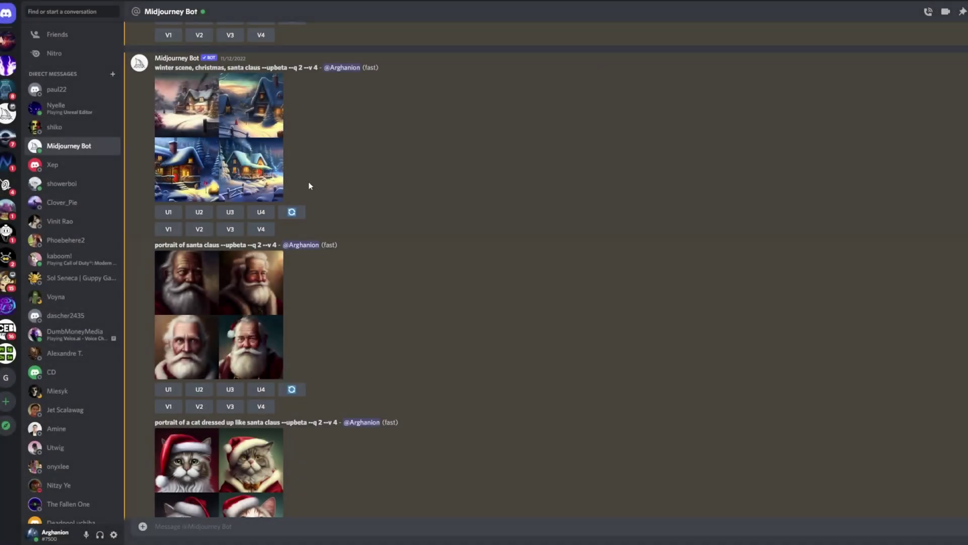
scroll(310, 436, up, 7)
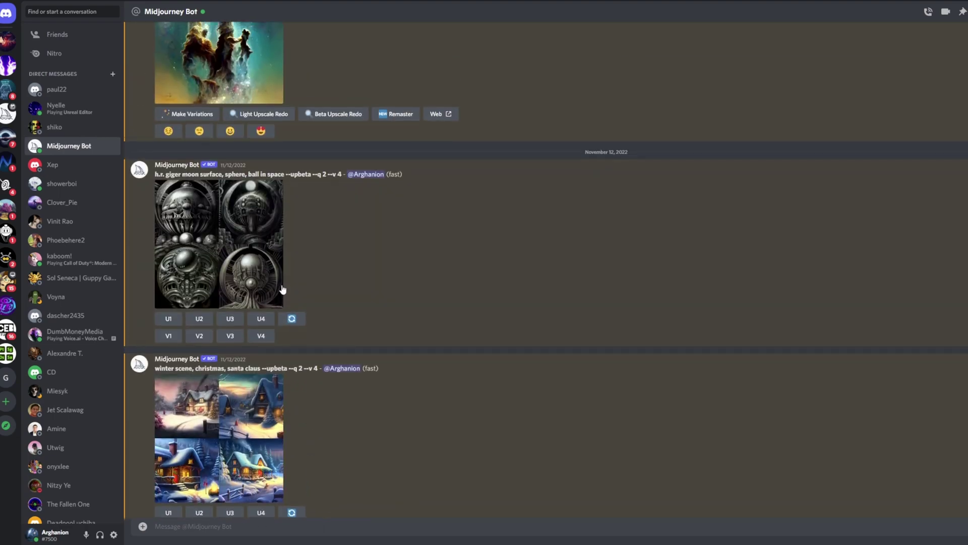
scroll(283, 289, up, 5)
scroll(286, 296, down, 15)
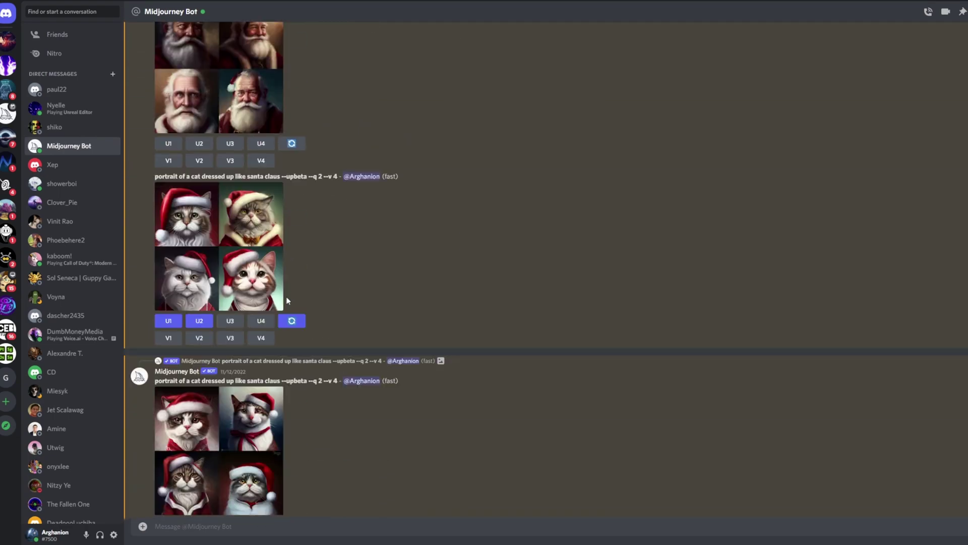
scroll(286, 299, down, 10)
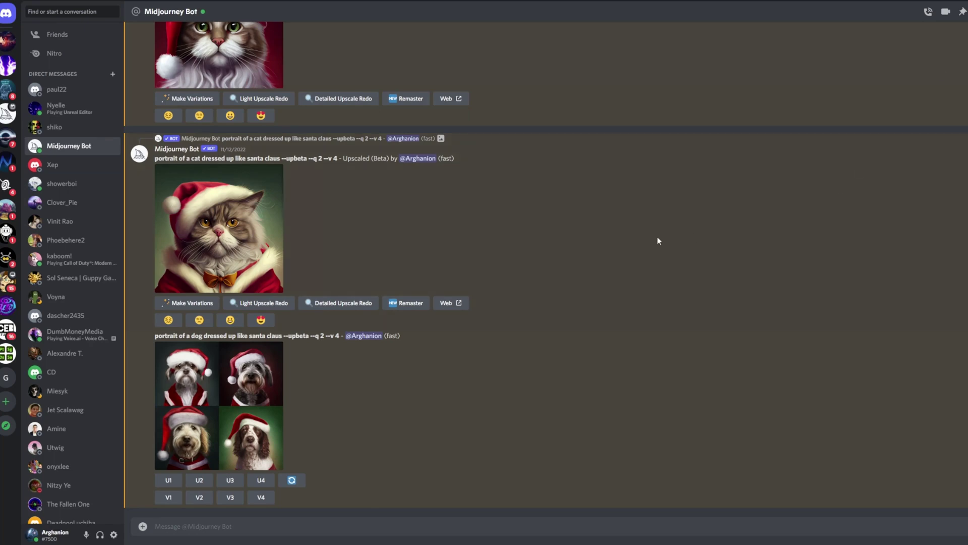
scroll(652, 237, up, 8)
scroll(654, 240, up, 4)
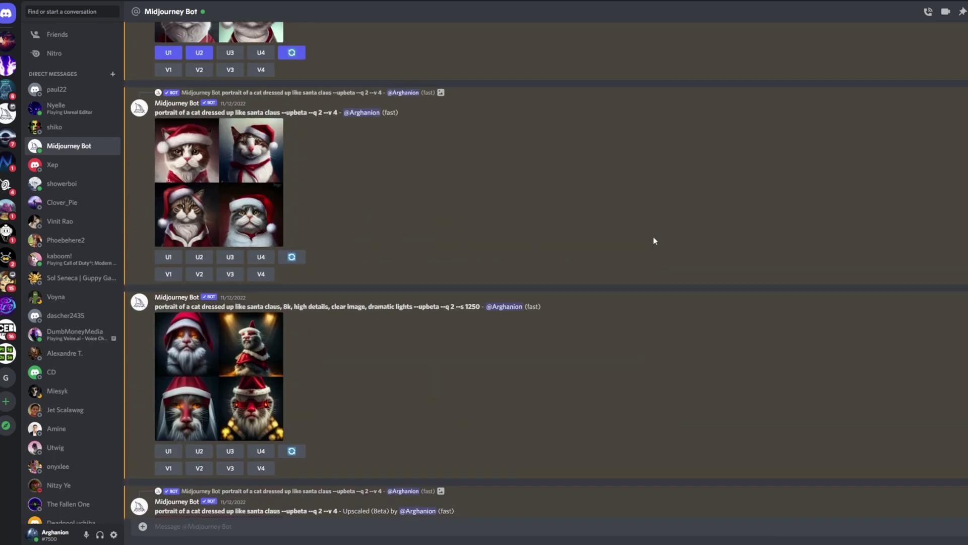